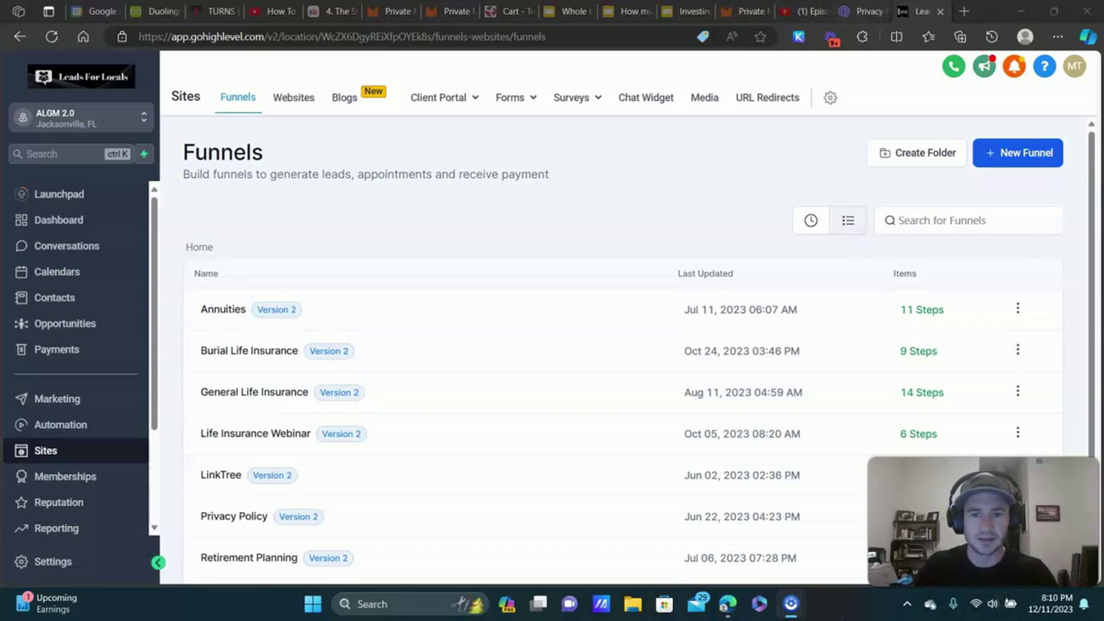
- Switch to the PrivacyPolicyGenerator.org tab and review its generator page
{"action": "left_click", "coordinate": [858, 12]}
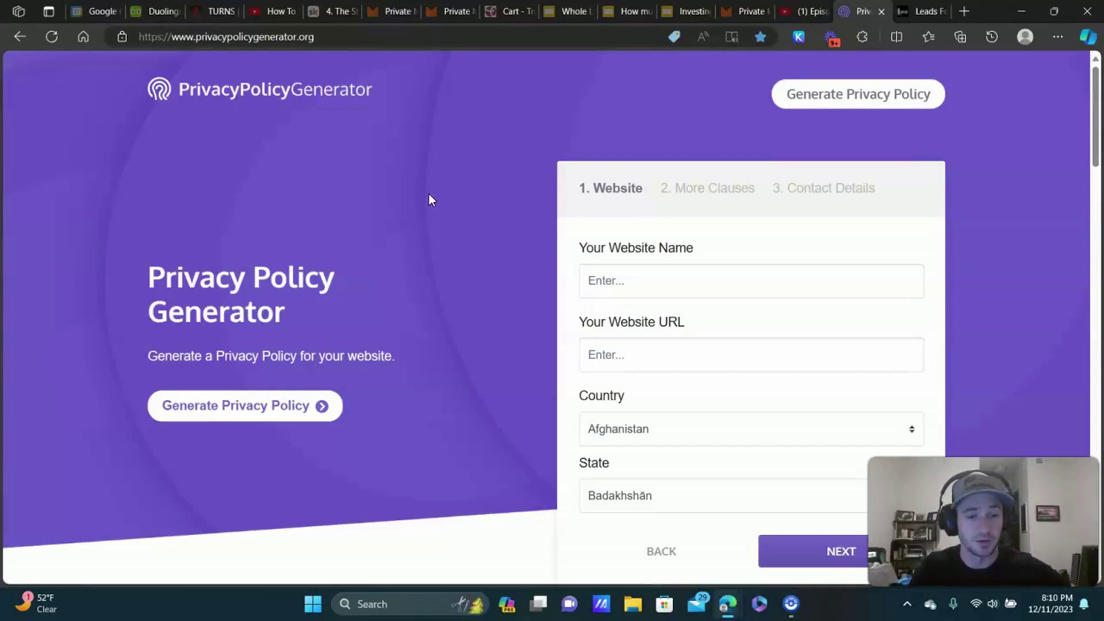
{"action": "scroll", "coordinate": [407, 258], "scroll_direction": "down", "scroll_amount": 1}
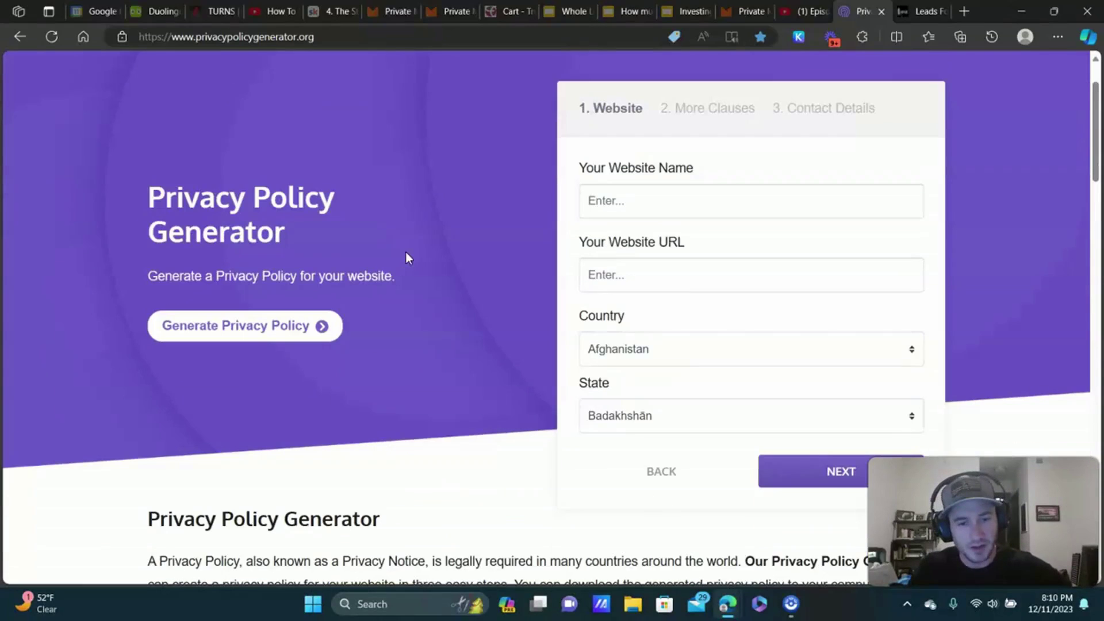
{"action": "scroll", "coordinate": [414, 228], "scroll_direction": "down", "scroll_amount": 2}
{"action": "scroll", "coordinate": [405, 227], "scroll_direction": "down", "scroll_amount": 3}
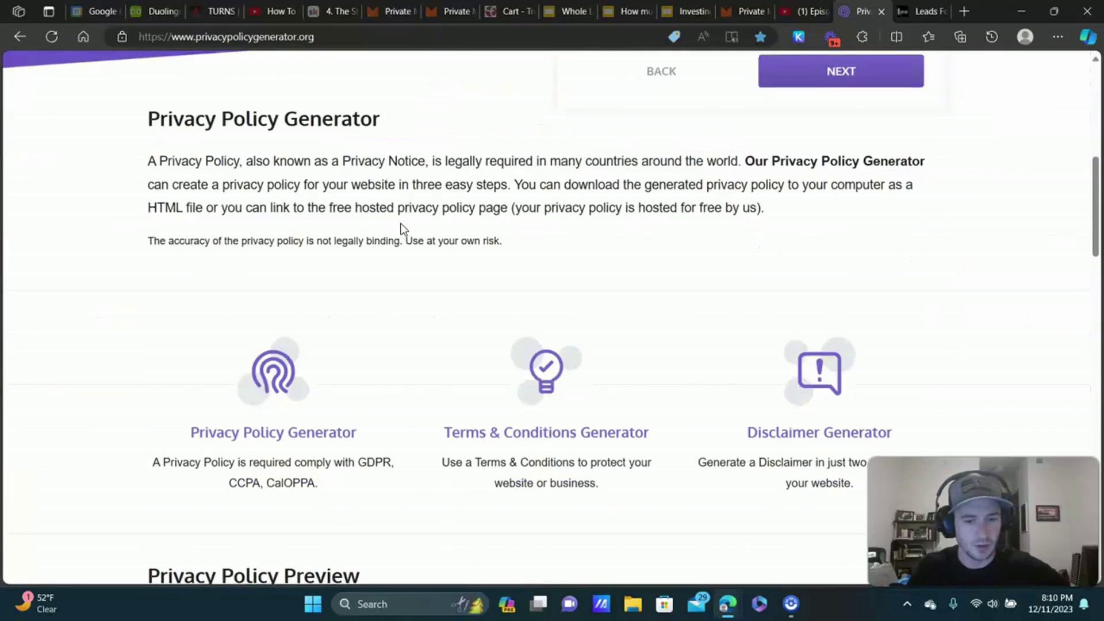
{"action": "scroll", "coordinate": [401, 228], "scroll_direction": "down", "scroll_amount": 2}
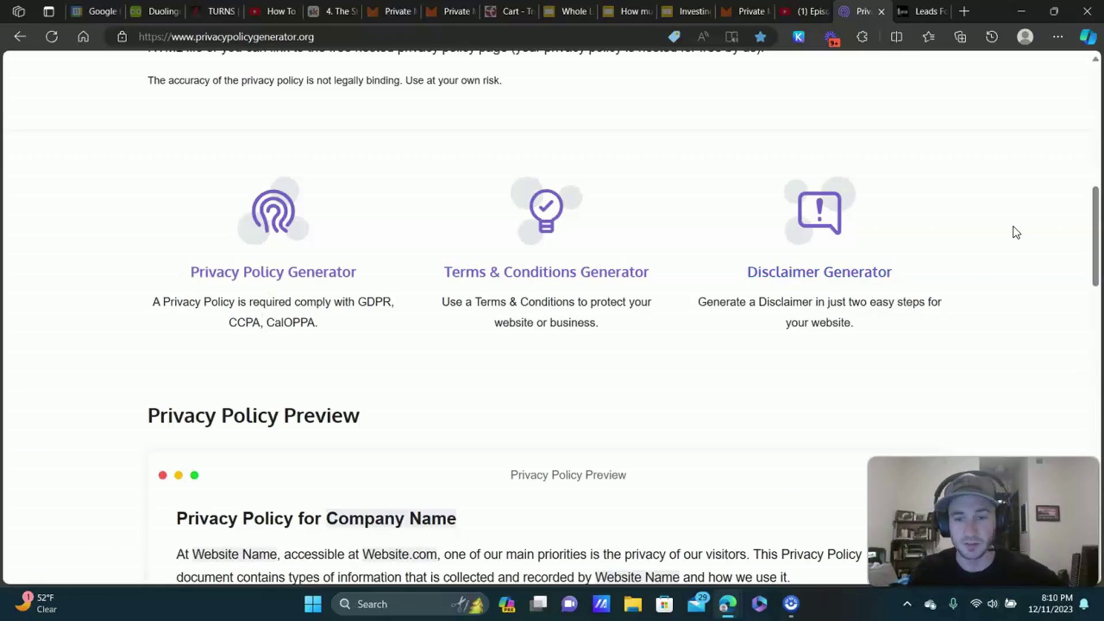
{"action": "scroll", "coordinate": [1015, 232], "scroll_direction": "up", "scroll_amount": 1}
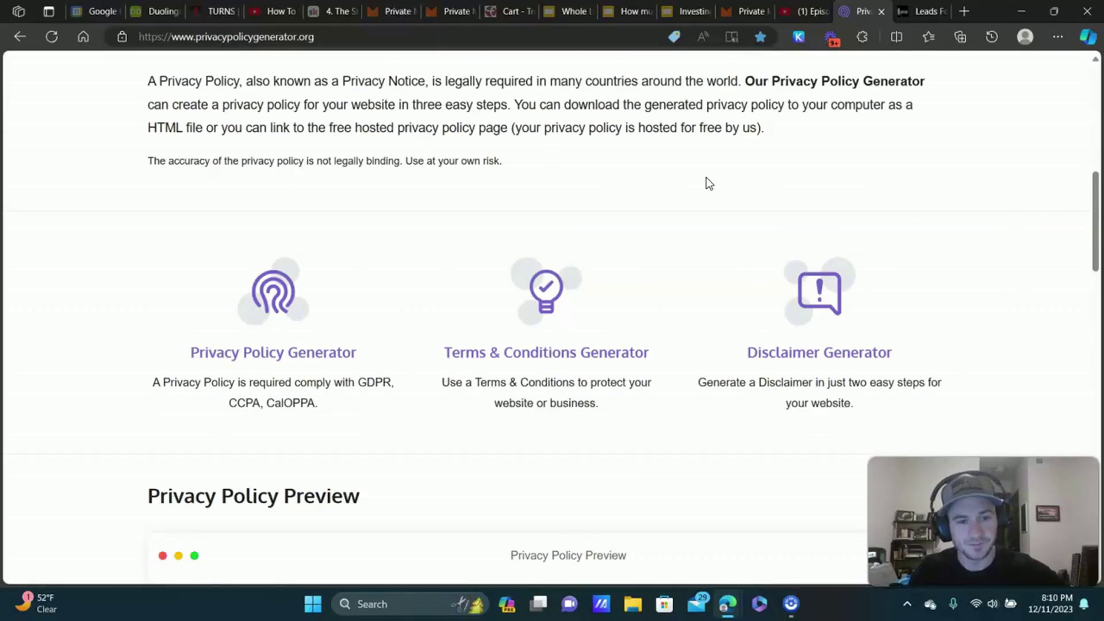
{"action": "scroll", "coordinate": [610, 188], "scroll_direction": "up", "scroll_amount": 4}
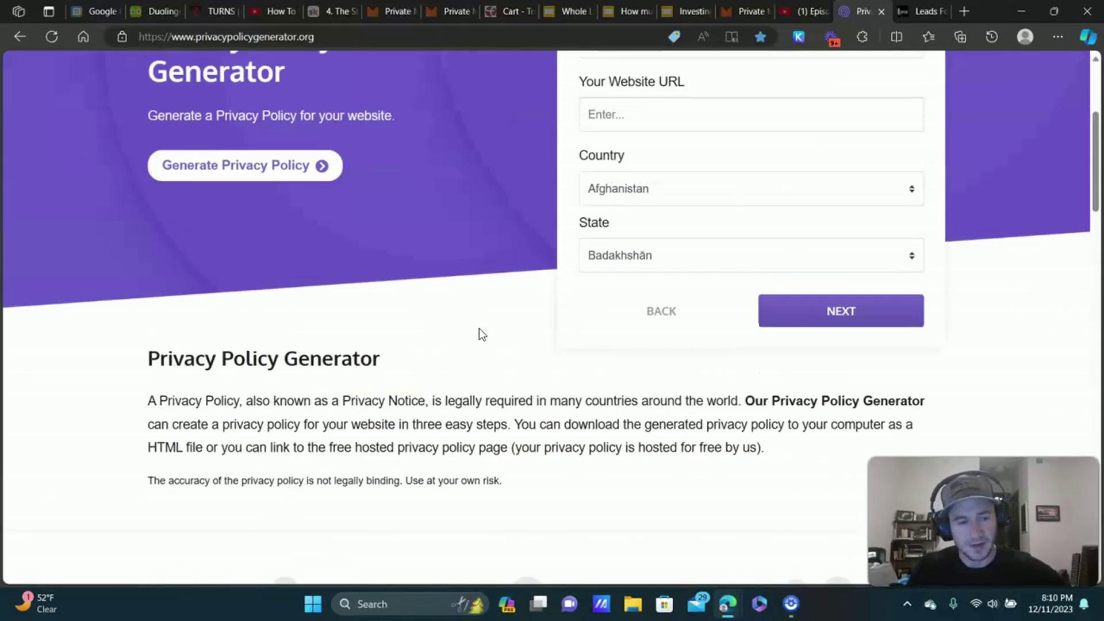
{"action": "scroll", "coordinate": [480, 333], "scroll_direction": "up", "scroll_amount": 2}
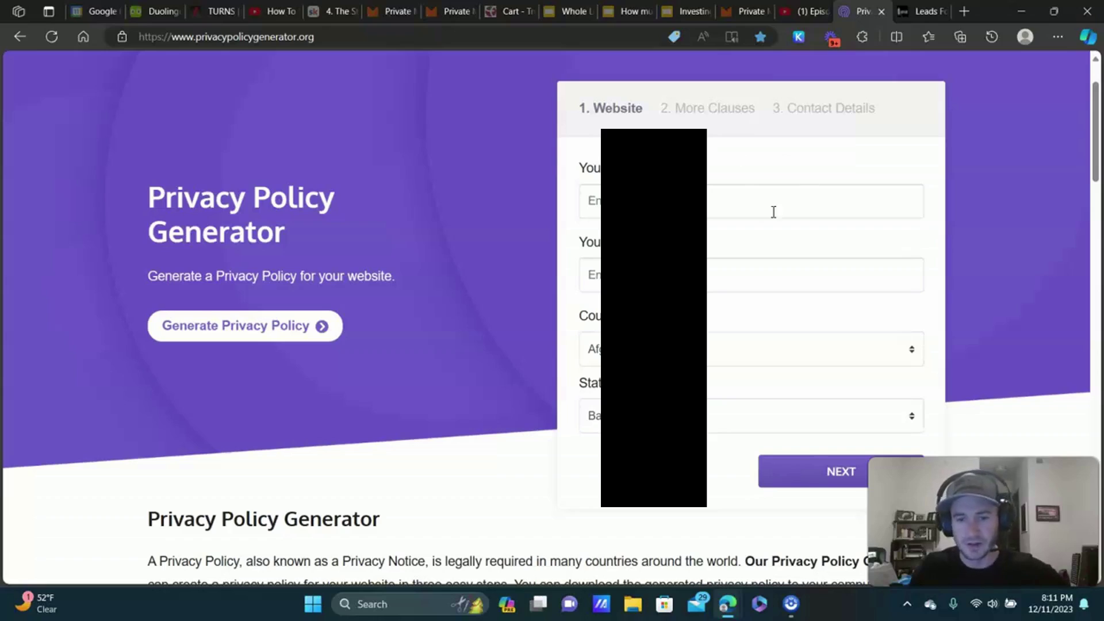
- Enter Leads For Locals, leadsforlocals.net, United States and Florida, then continue to clauses
{"action": "left_click", "coordinate": [654, 200]}
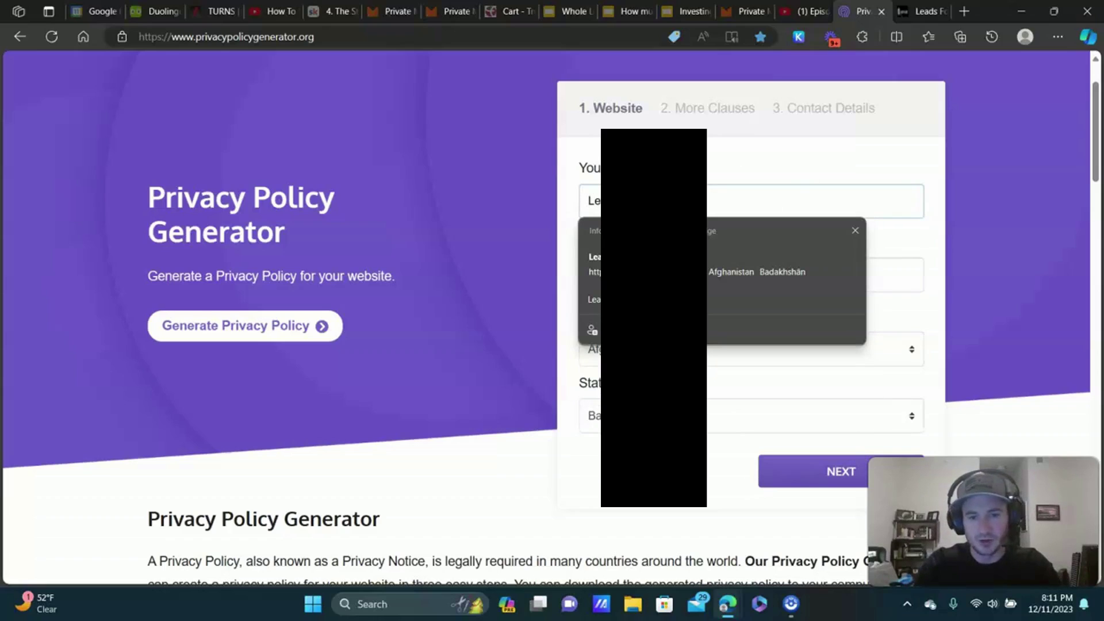
{"action": "left_click", "coordinate": [733, 263]}
{"action": "left_click", "coordinate": [751, 275]}
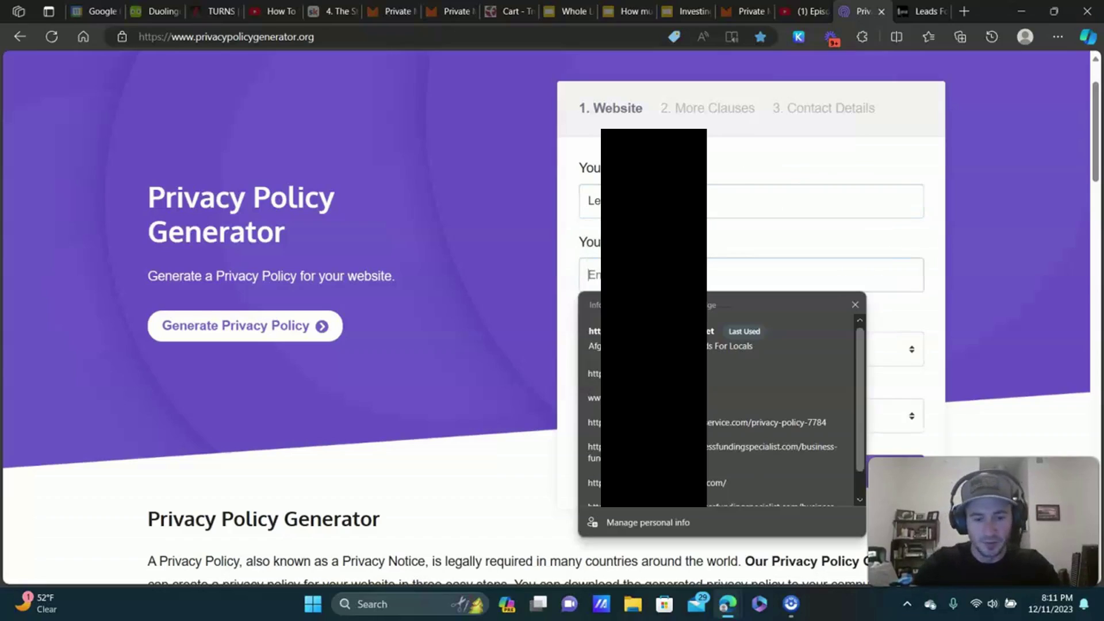
{"action": "type", "text": "htt"}
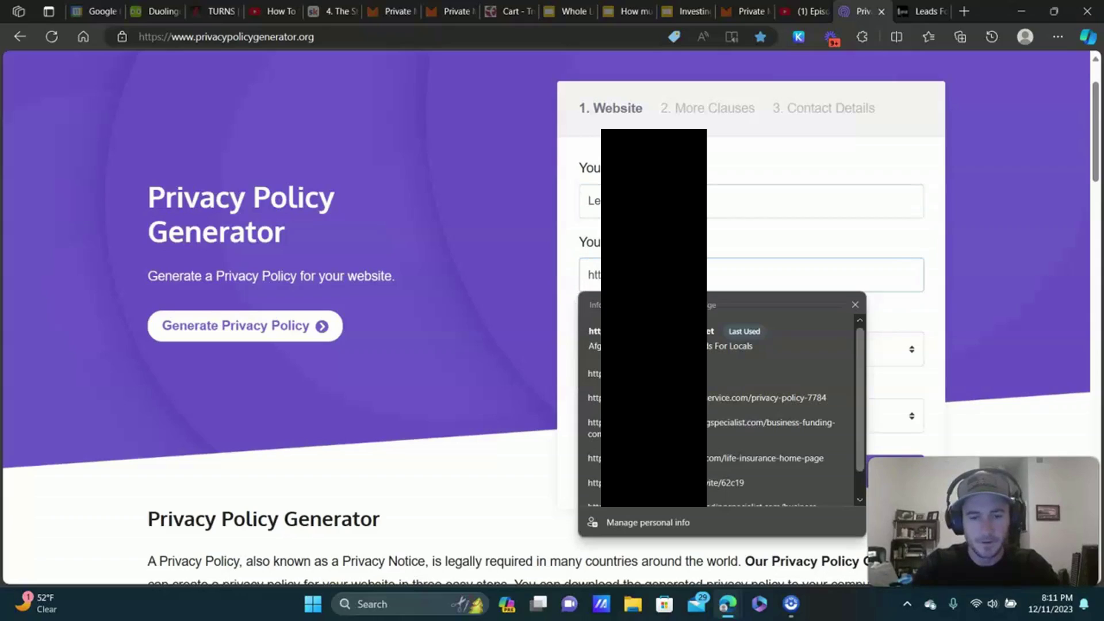
{"action": "type", "text": "ps://l"}
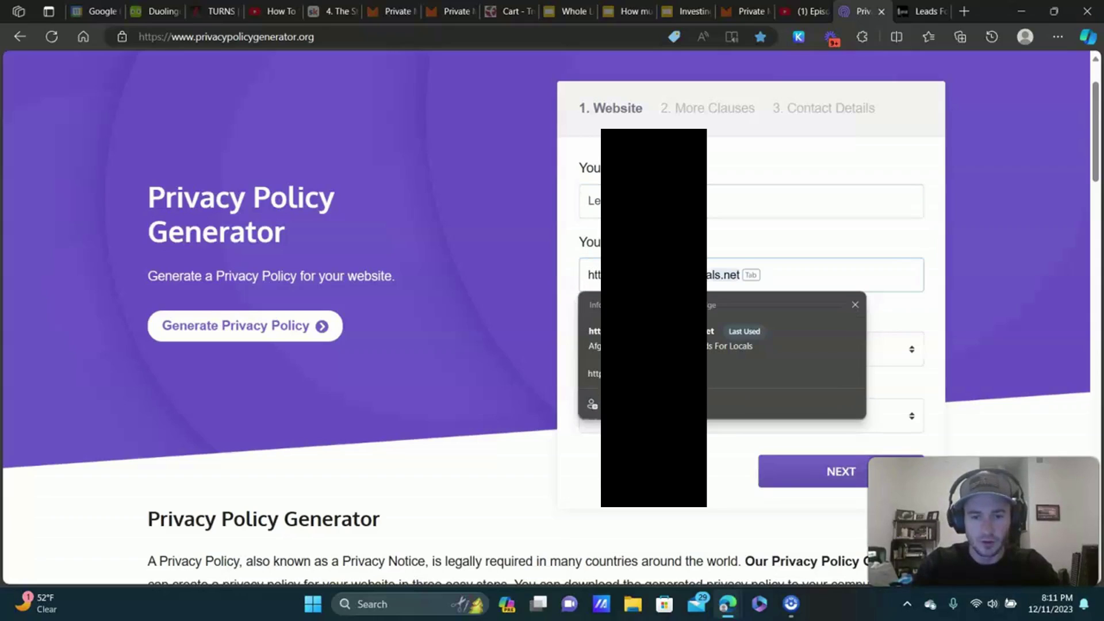
{"action": "key", "text": "Tab"}
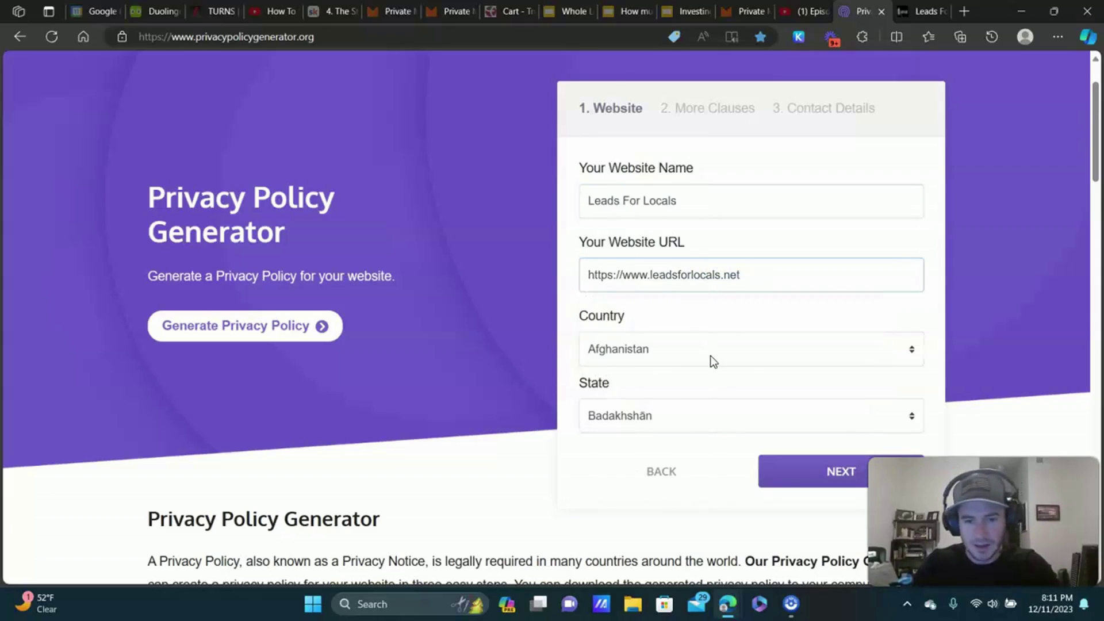
{"action": "left_click", "coordinate": [710, 355]}
{"action": "type", "text": "united"}
{"action": "scroll", "coordinate": [716, 302], "scroll_direction": "down", "scroll_amount": 1}
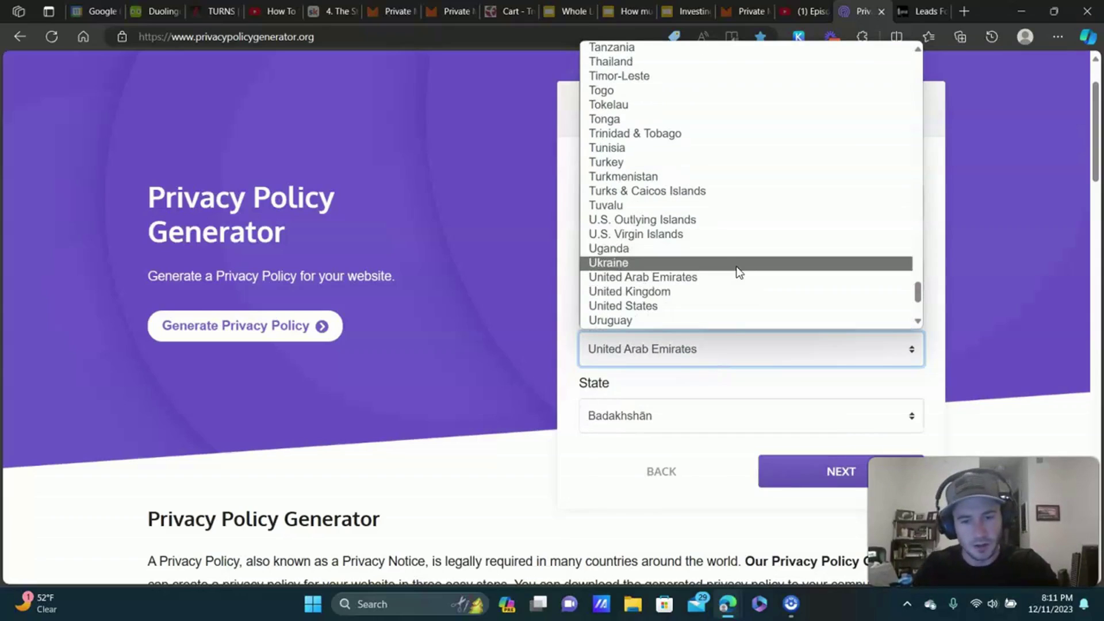
{"action": "left_click", "coordinate": [661, 313]}
{"action": "scroll", "coordinate": [757, 300], "scroll_direction": "down", "scroll_amount": 3}
{"action": "left_click", "coordinate": [637, 179]}
{"action": "type", "text": "f"}
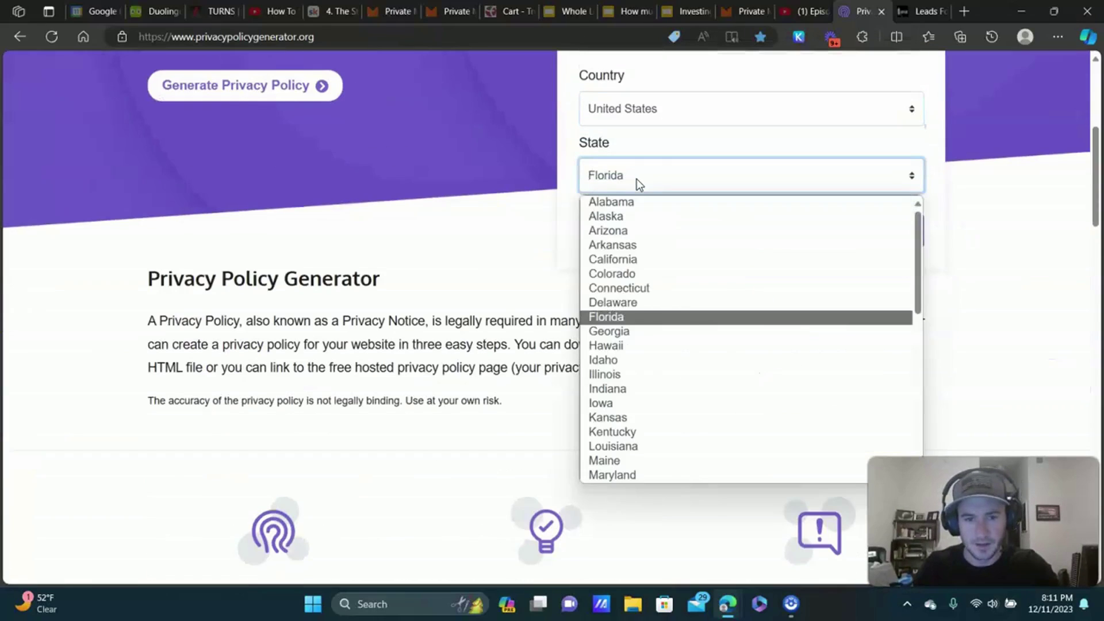
{"action": "key", "text": "Return"}
{"action": "left_click", "coordinate": [837, 235]}
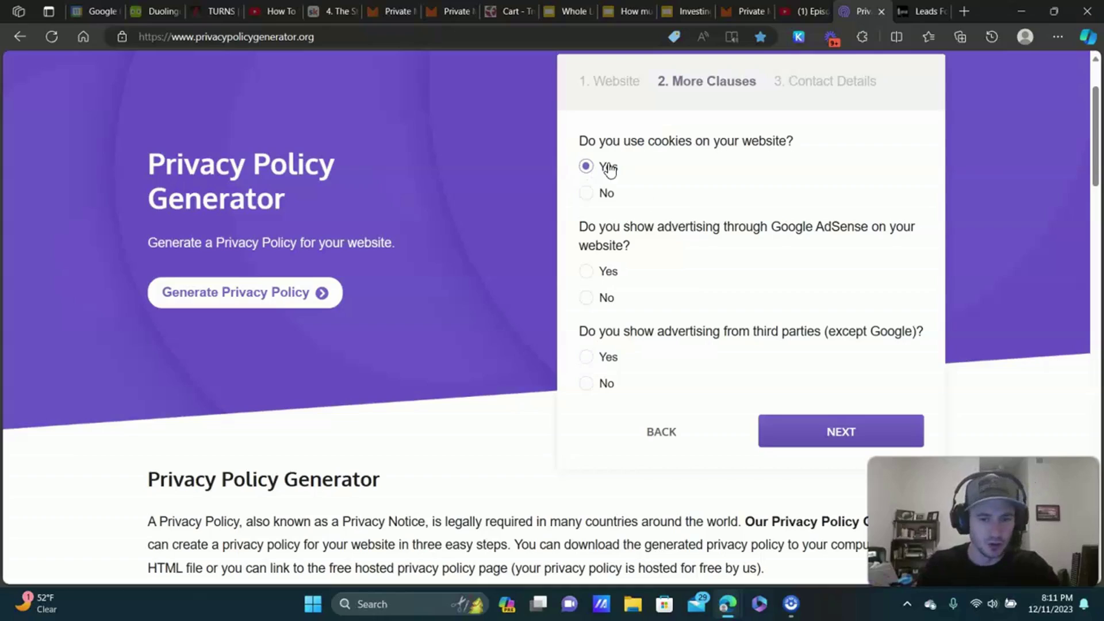
- Answer No to Google AdSense and third-party advertising, then continue to contact details
{"action": "left_click", "coordinate": [588, 298]}
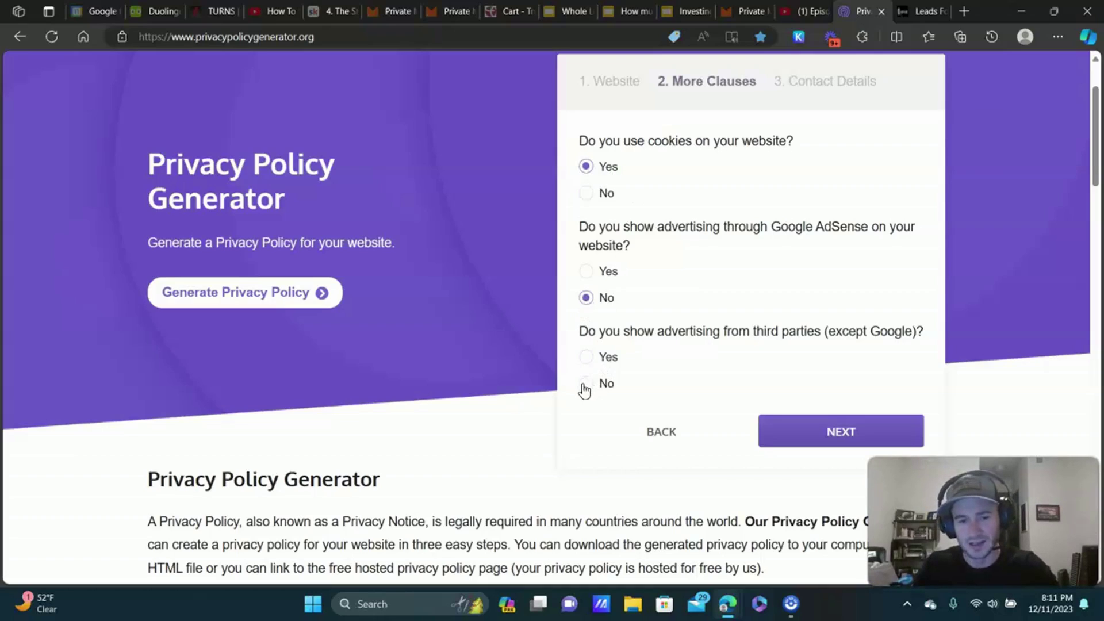
{"action": "left_click", "coordinate": [585, 383]}
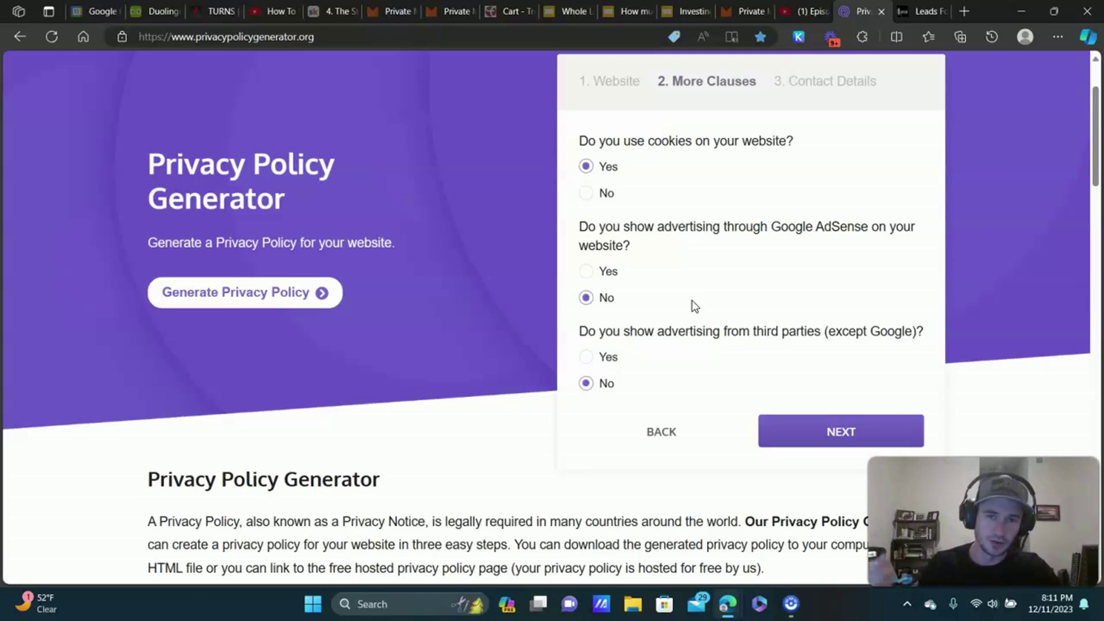
{"action": "left_click", "coordinate": [796, 432]}
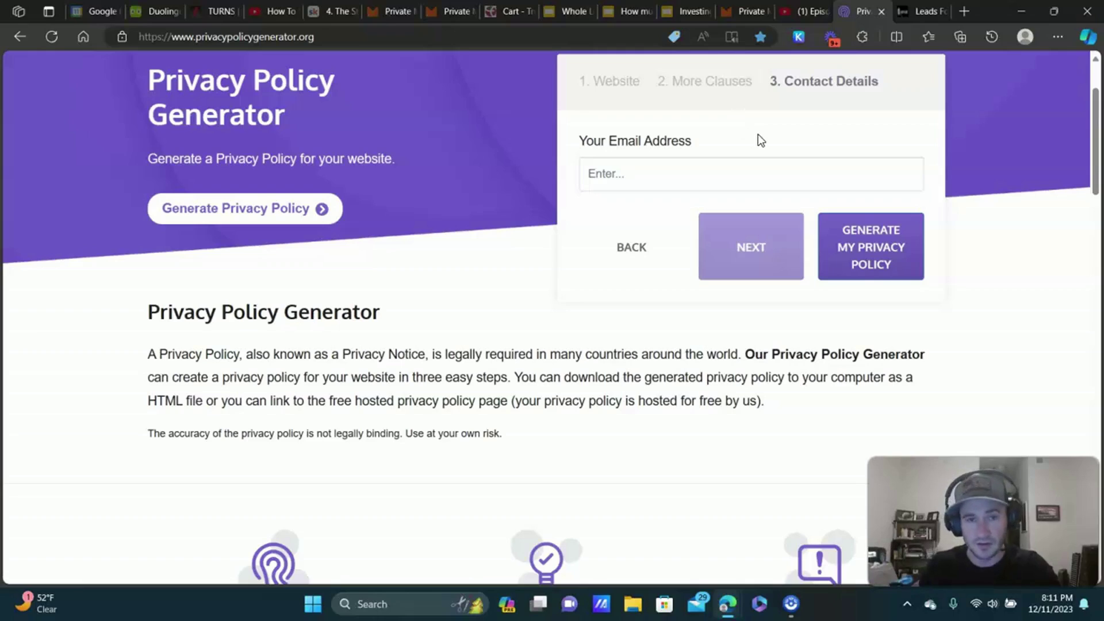
- Autofill the contact email, generate the policy, and copy its HTML text
{"action": "left_click", "coordinate": [774, 165]}
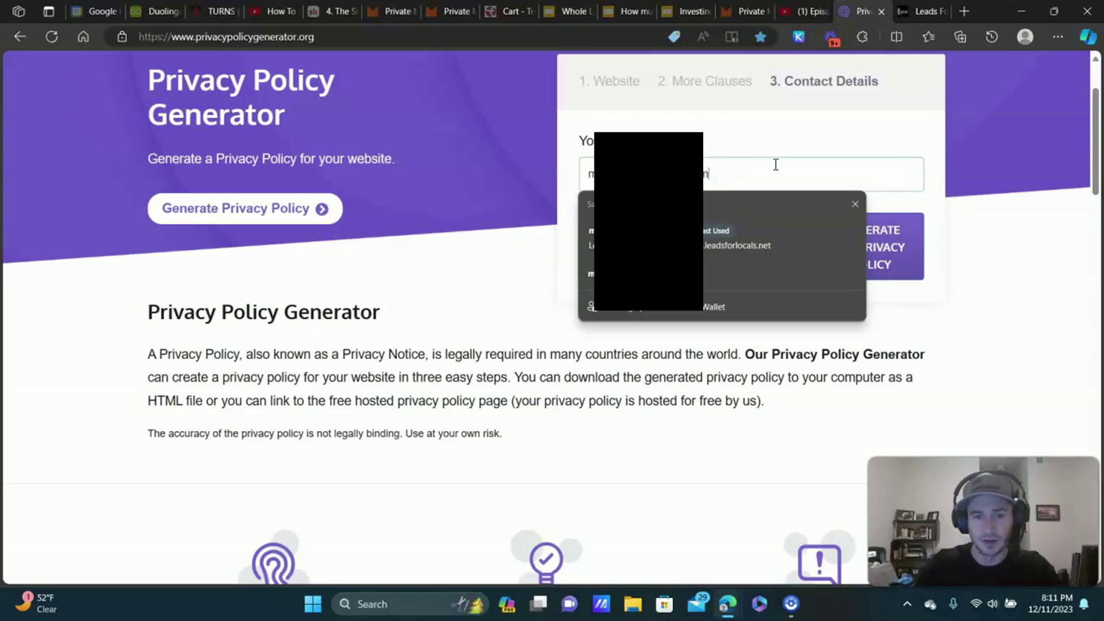
{"action": "left_click", "coordinate": [902, 254]}
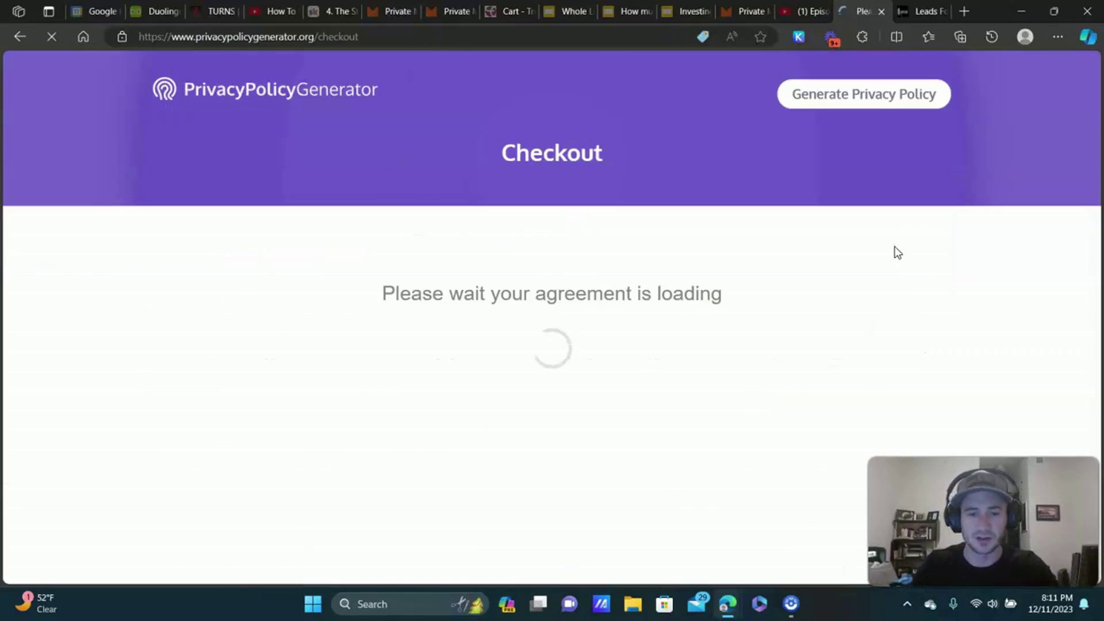
{"action": "scroll", "coordinate": [144, 222], "scroll_direction": "down", "scroll_amount": 2}
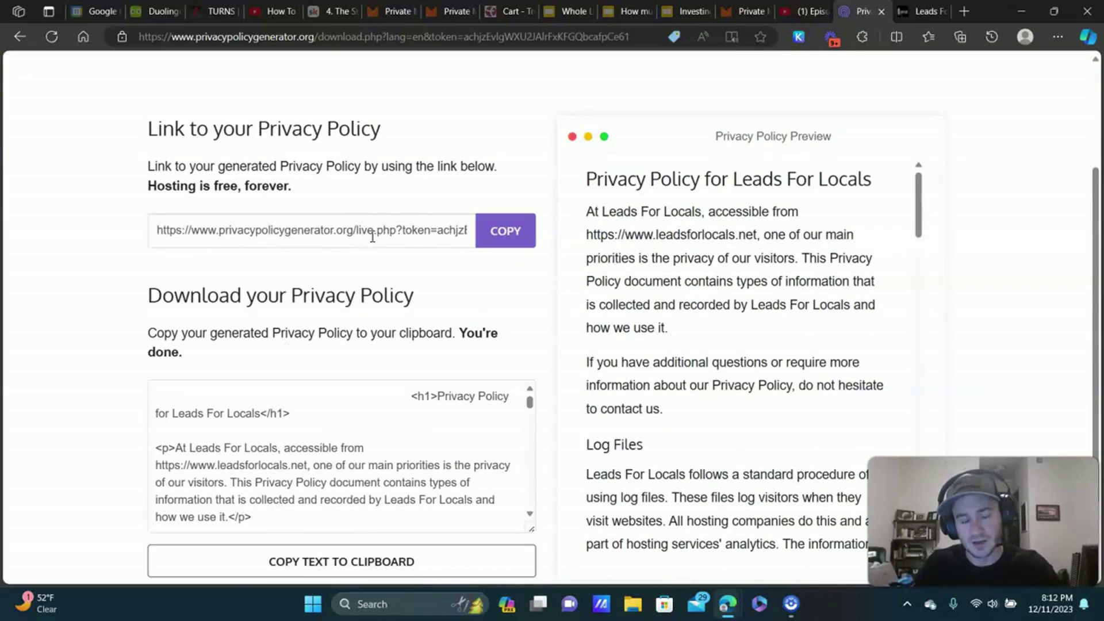
{"action": "scroll", "coordinate": [250, 258], "scroll_direction": "down", "scroll_amount": 2}
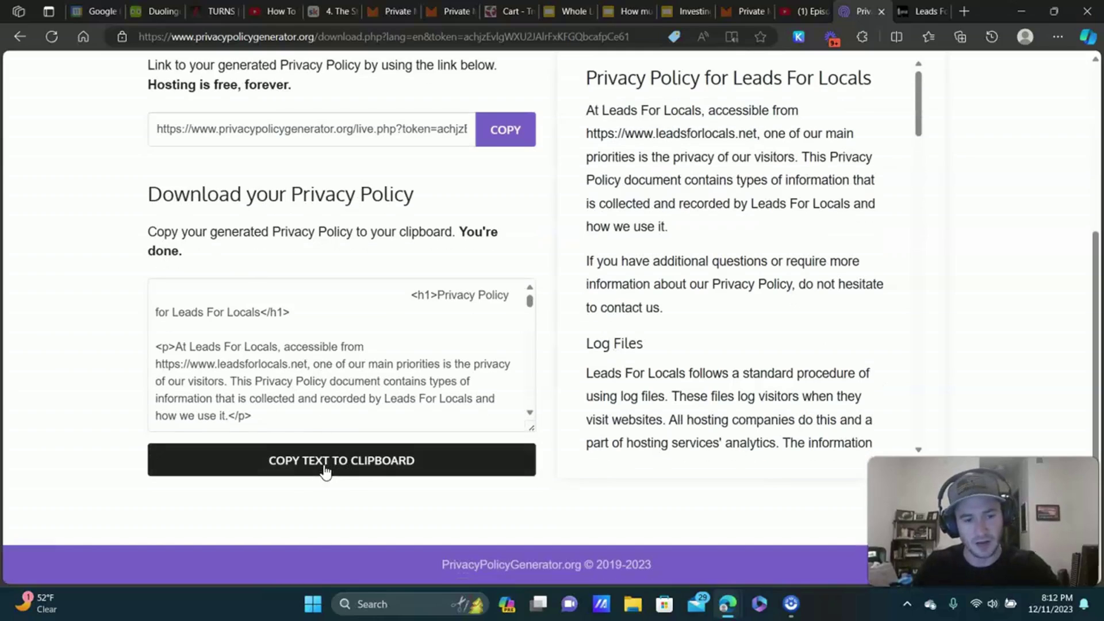
{"action": "left_click", "coordinate": [312, 467]}
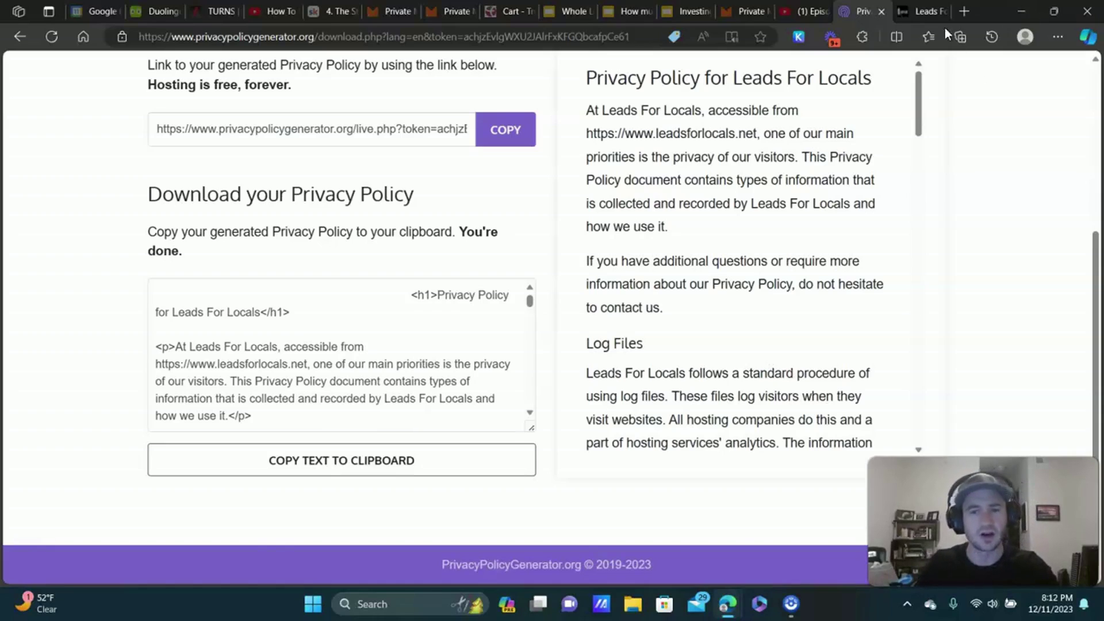
{"action": "left_click", "coordinate": [916, 3]}
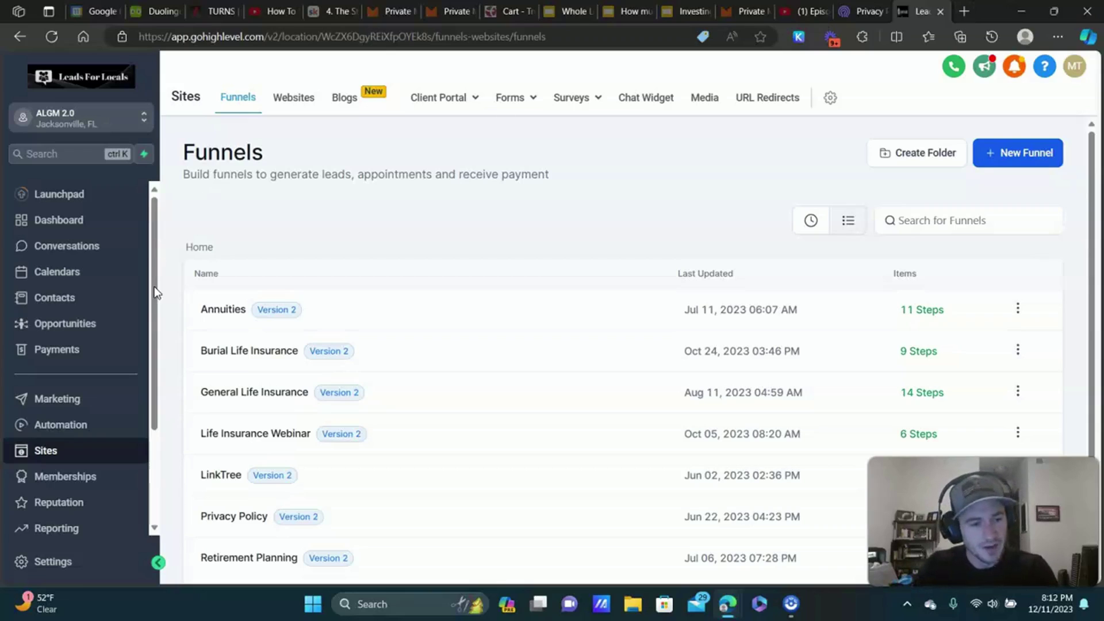
{"action": "scroll", "coordinate": [215, 379], "scroll_direction": "down", "scroll_amount": 1}
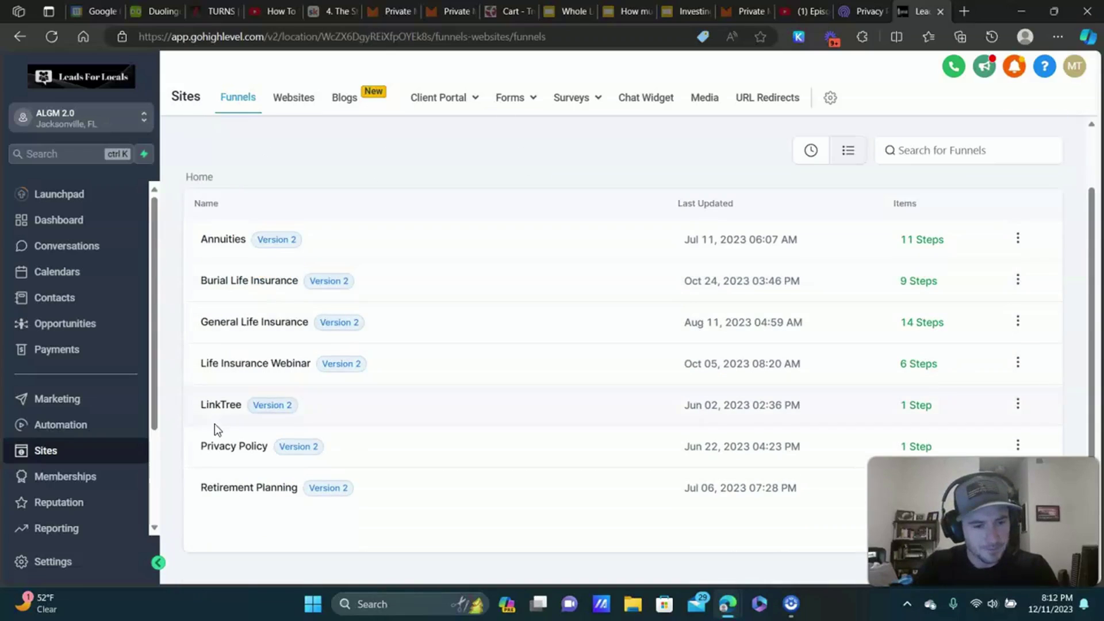
- Open the Privacy Policy funnel and show the editing options for its step
{"action": "left_click", "coordinate": [233, 447]}
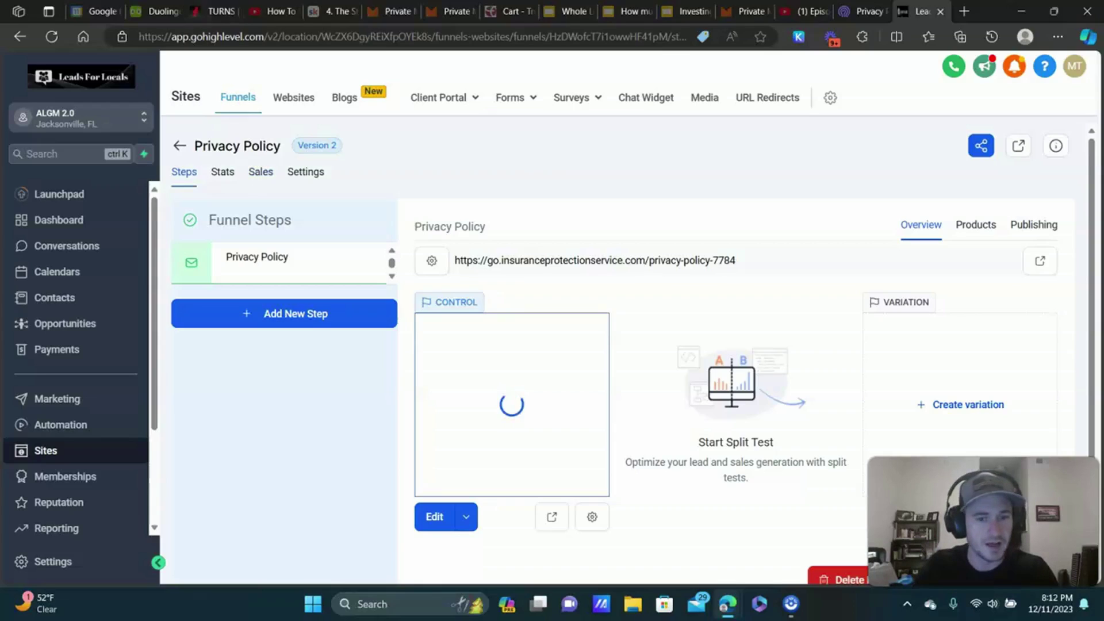
{"action": "left_click", "coordinate": [466, 517]}
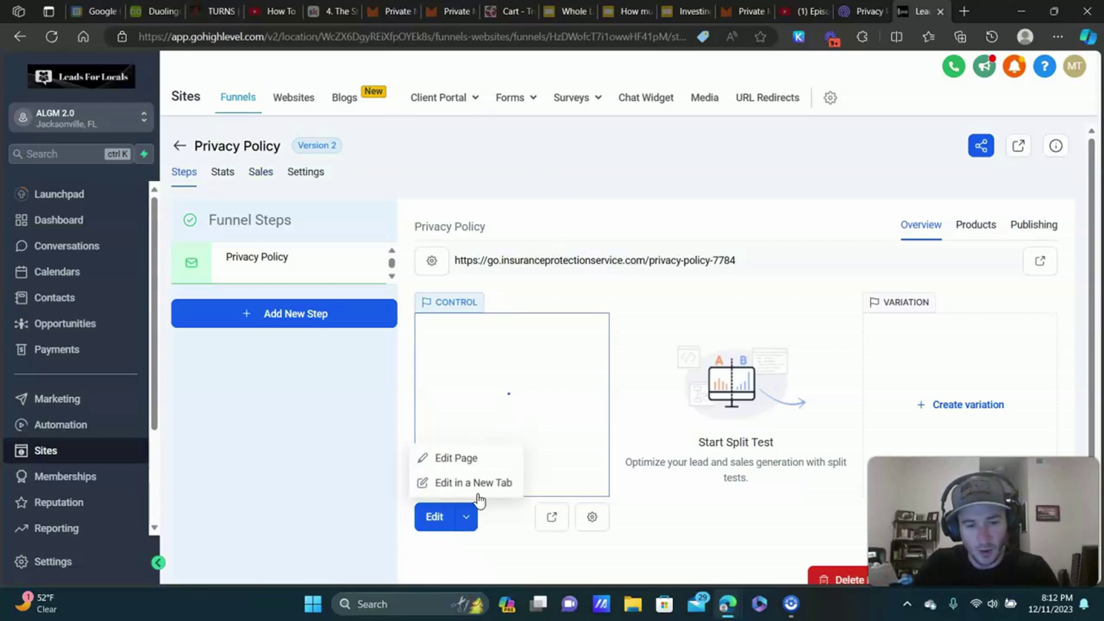
- Open the page builder in a new tab and add a Custom JS/HTML element
{"action": "left_click", "coordinate": [487, 483]}
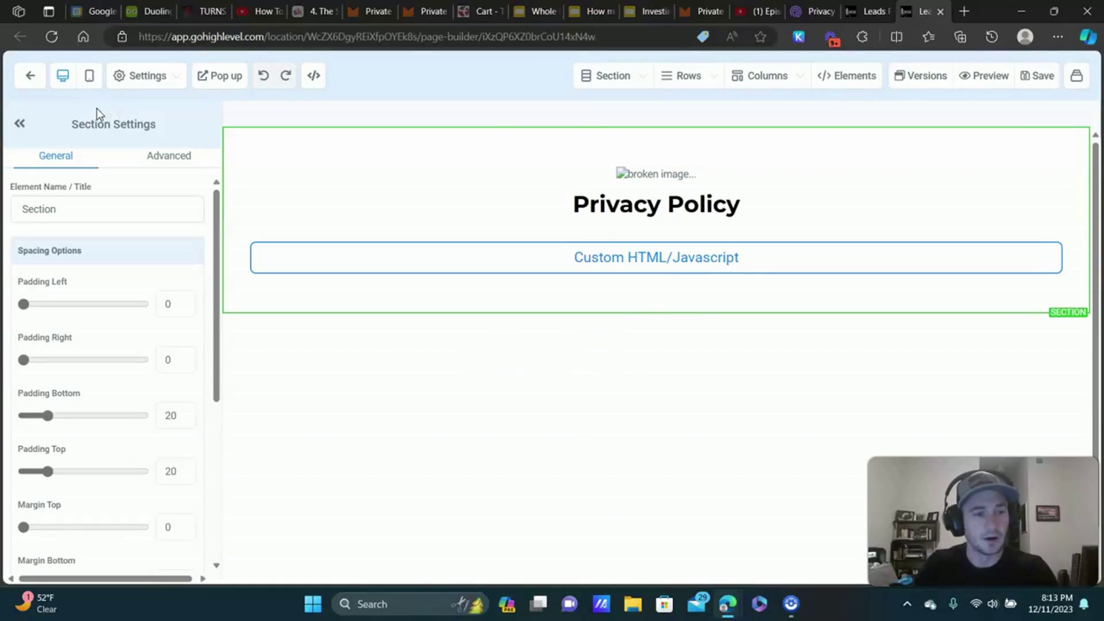
{"action": "mouse_move", "coordinate": [846, 75]}
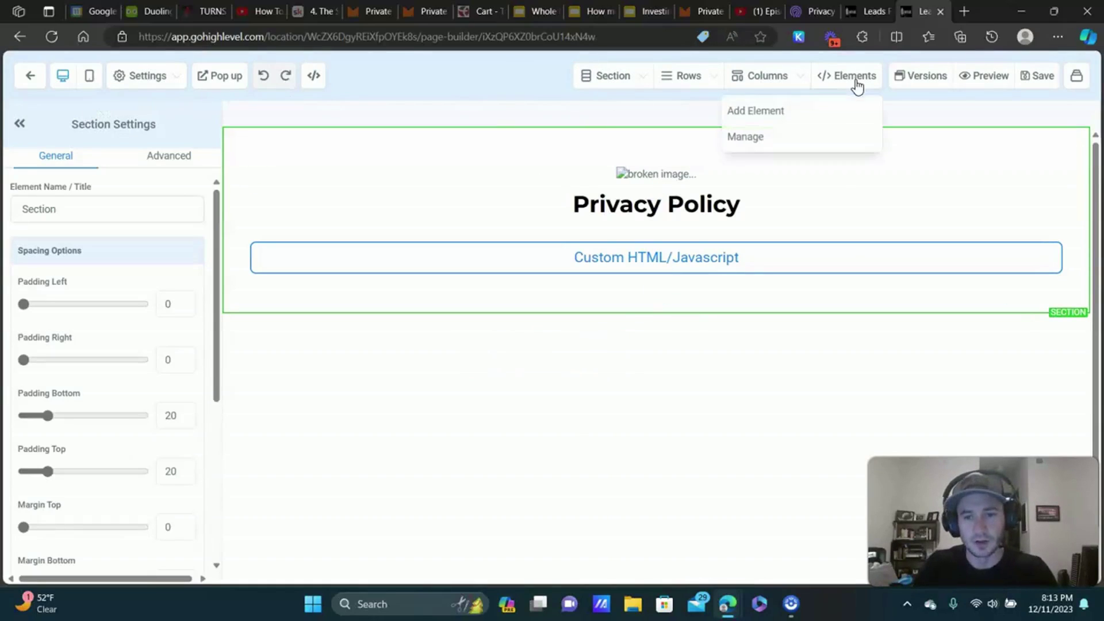
{"action": "left_click", "coordinate": [763, 113]}
{"action": "scroll", "coordinate": [894, 210], "scroll_direction": "down", "scroll_amount": 1}
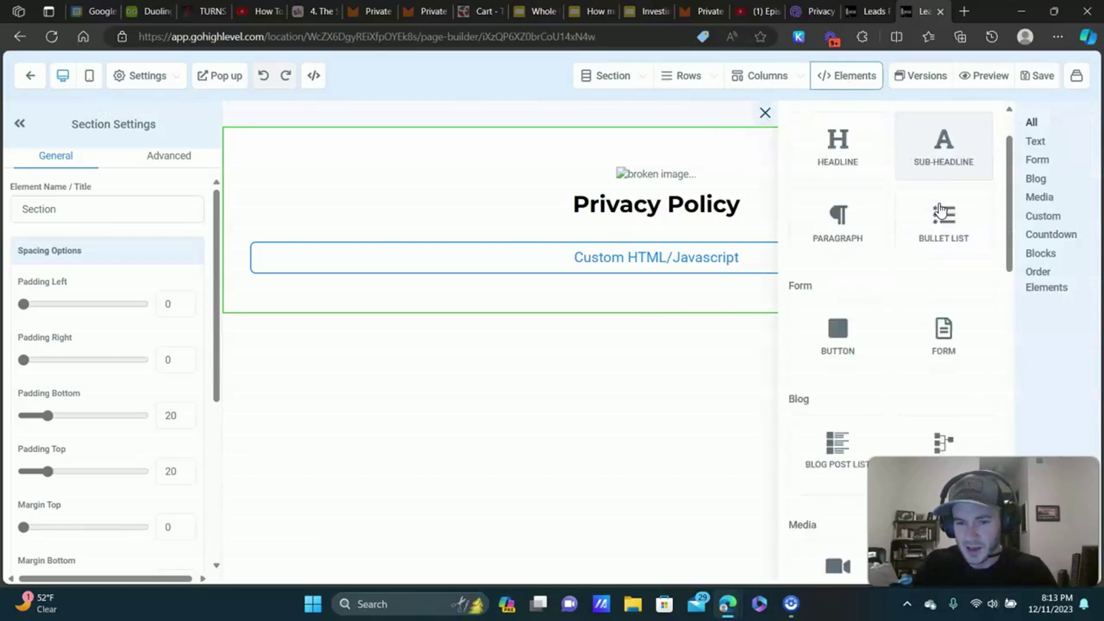
{"action": "scroll", "coordinate": [924, 177], "scroll_direction": "down", "scroll_amount": 2}
{"action": "scroll", "coordinate": [923, 177], "scroll_direction": "down", "scroll_amount": 3}
{"action": "scroll", "coordinate": [923, 177], "scroll_direction": "down", "scroll_amount": 1}
{"action": "scroll", "coordinate": [870, 161], "scroll_direction": "down", "scroll_amount": 1}
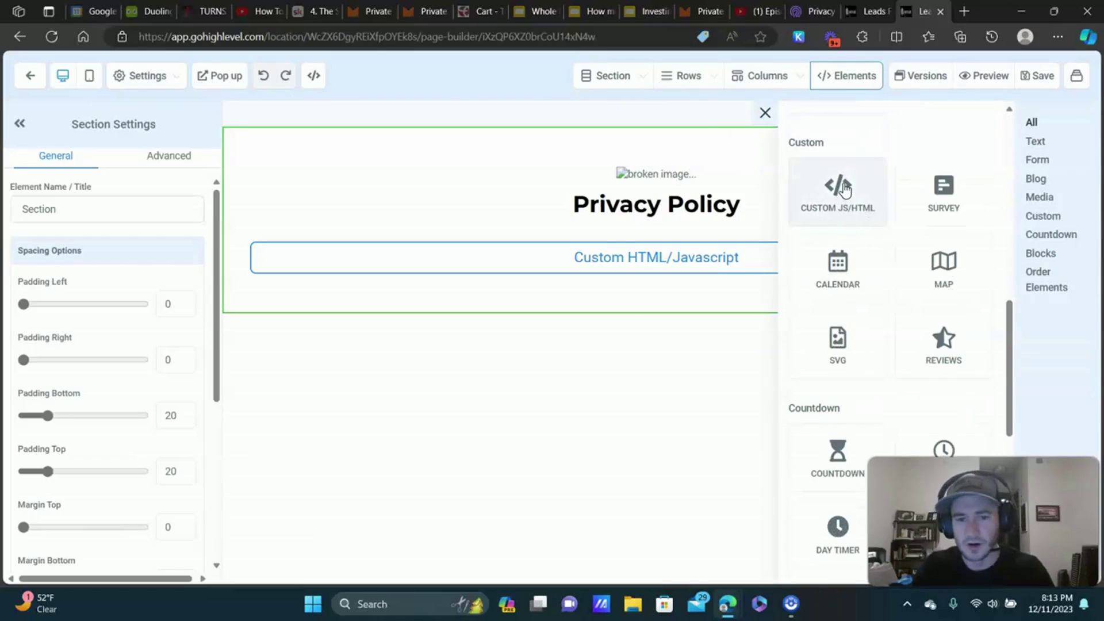
{"action": "left_click", "coordinate": [640, 259]}
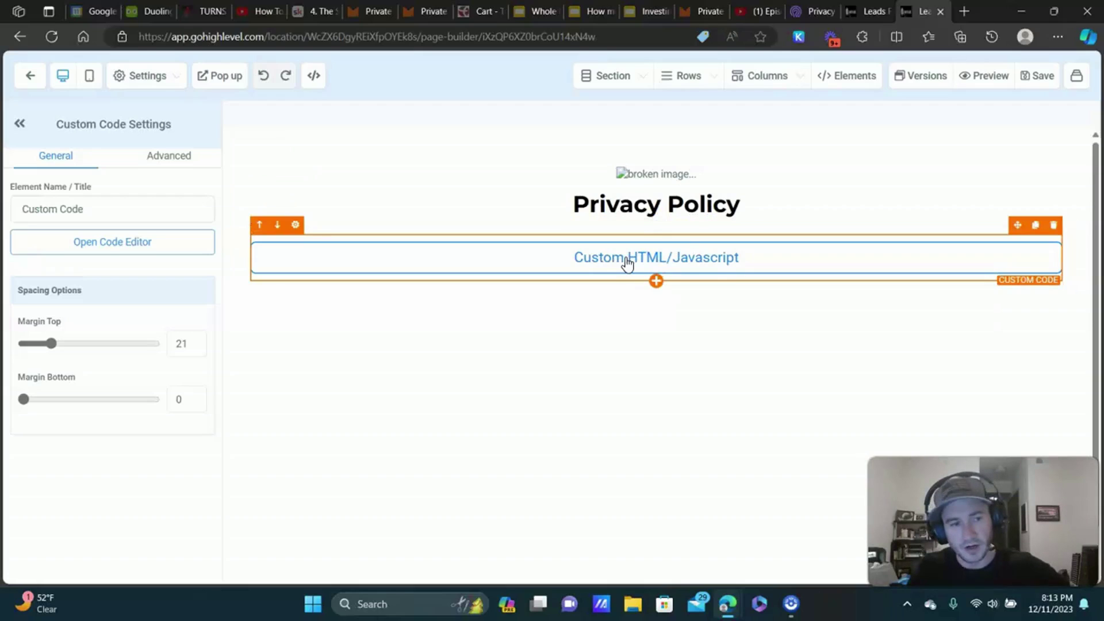
- Paste the copied privacy policy HTML into the code editor, then save the block and page
{"action": "left_click", "coordinate": [133, 243]}
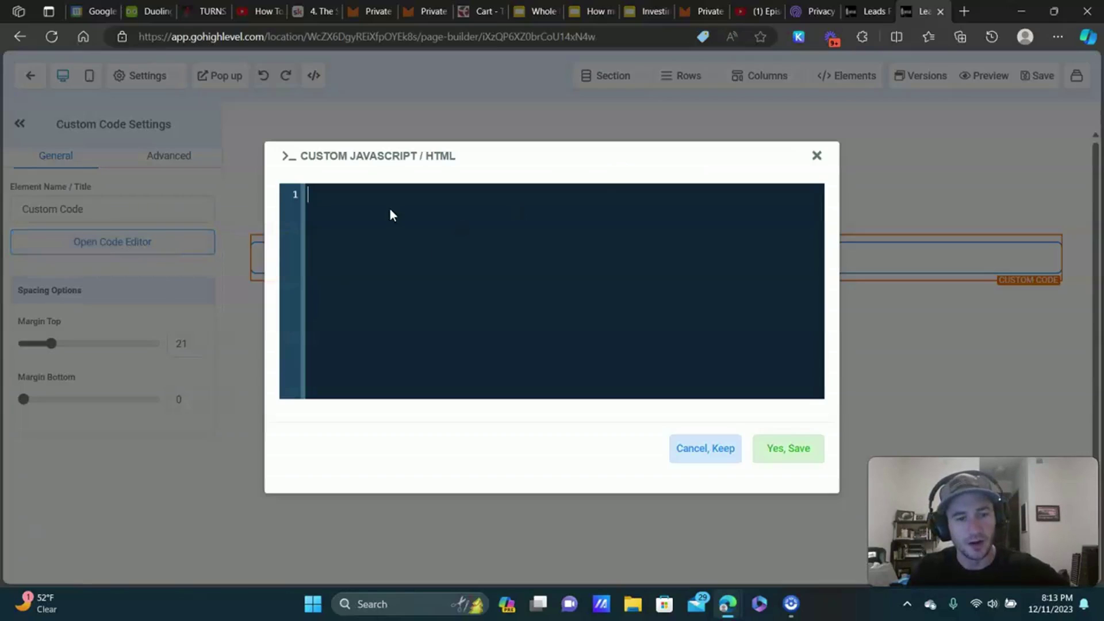
{"action": "right_click", "coordinate": [336, 200]}
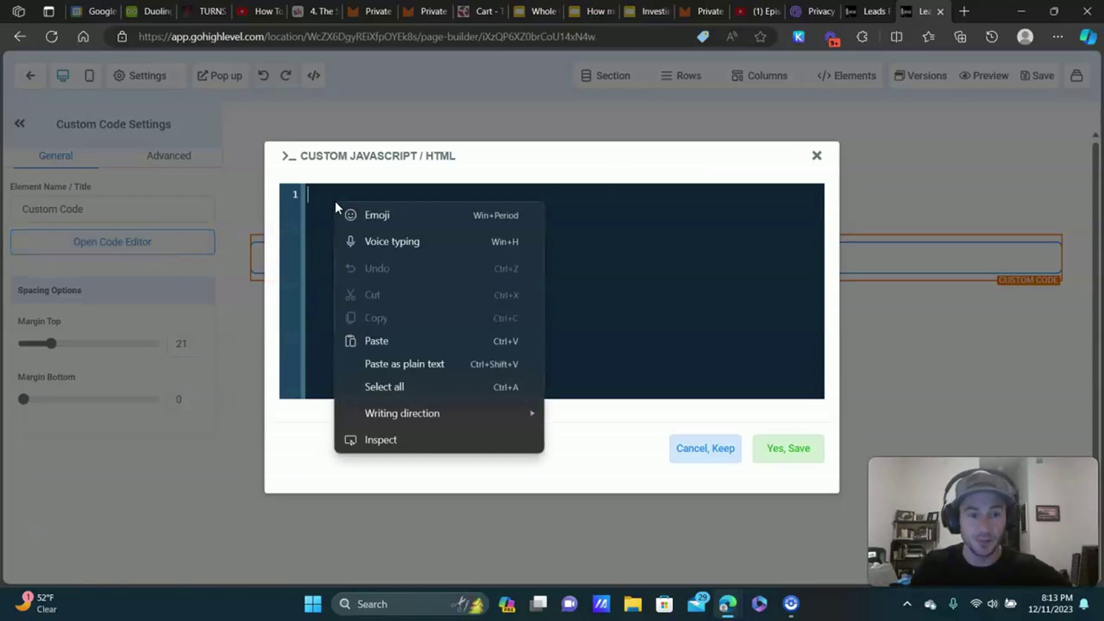
{"action": "left_click", "coordinate": [396, 334]}
{"action": "left_click", "coordinate": [786, 449]}
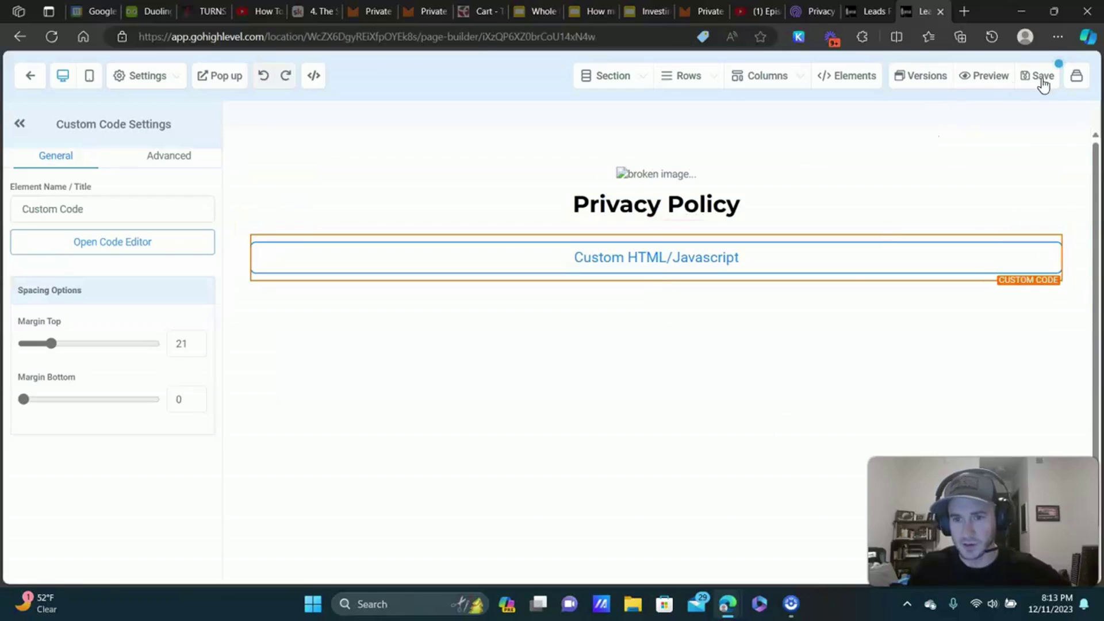
{"action": "left_click", "coordinate": [1039, 77]}
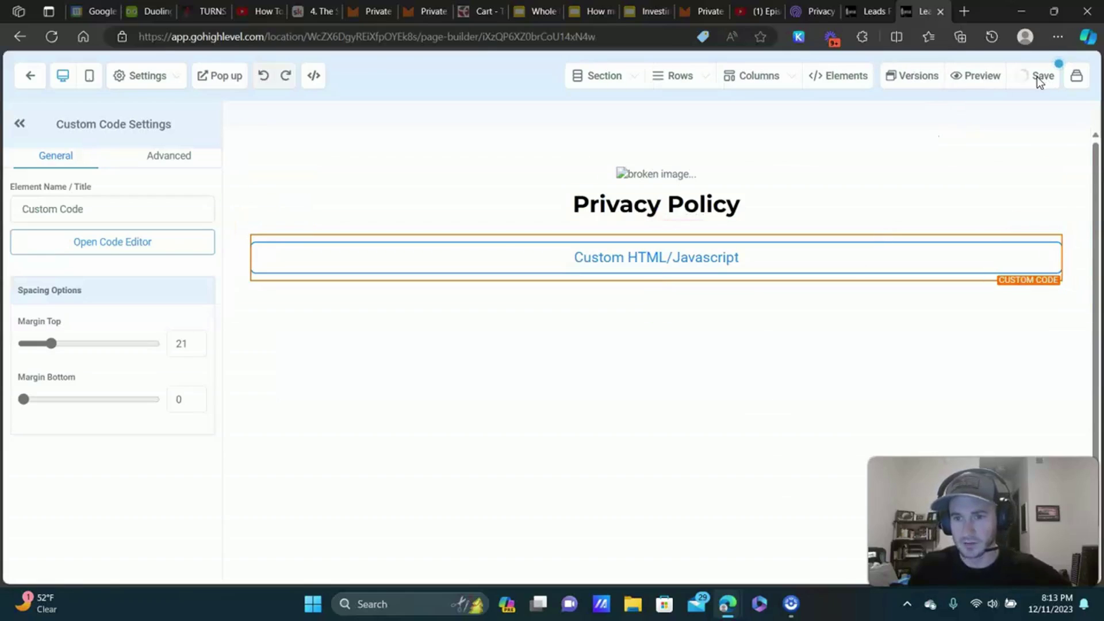
- Preview the page and check the Leads For Locals heading and rendered policy
{"action": "left_click", "coordinate": [980, 77]}
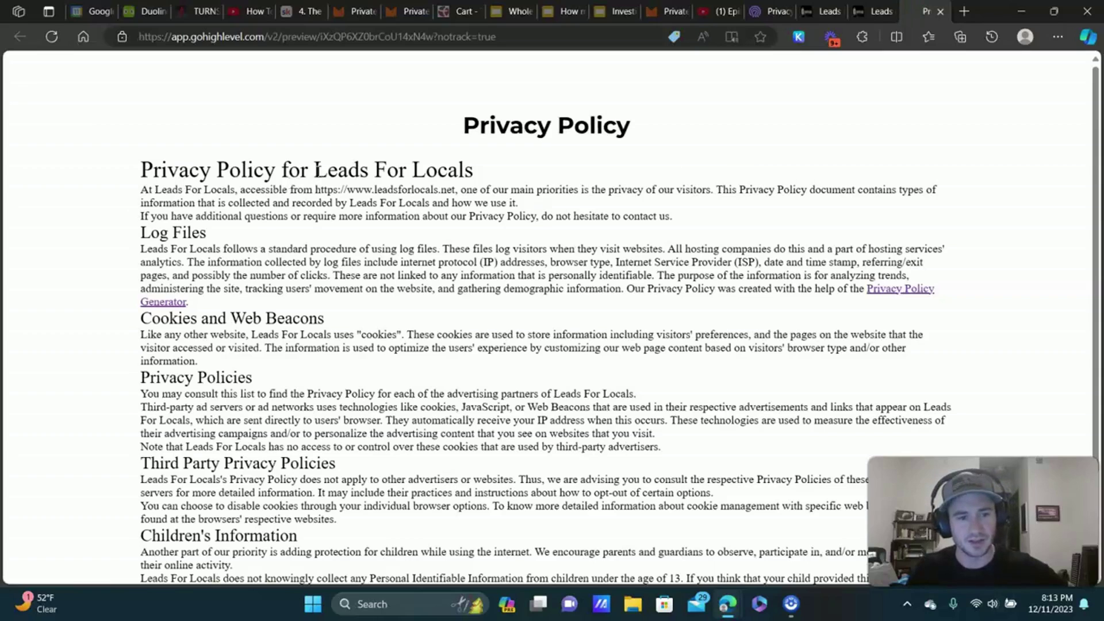
{"action": "left_click_drag", "start_coordinate": [318, 170], "coordinate": [513, 174]}
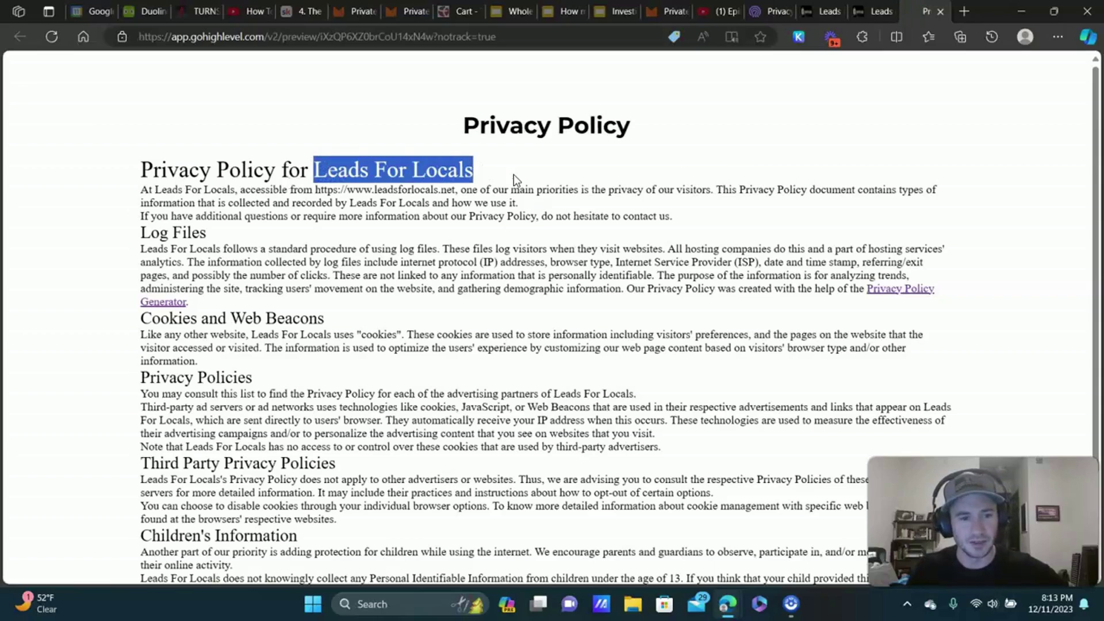
{"action": "left_click", "coordinate": [672, 266]}
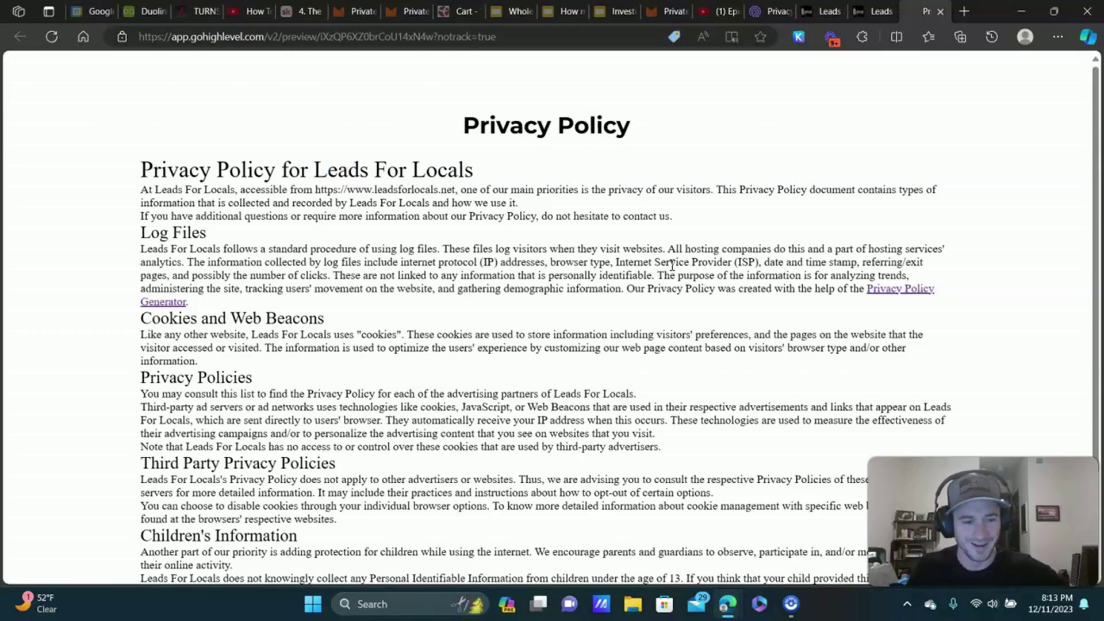
{"action": "scroll", "coordinate": [671, 267], "scroll_direction": "down", "scroll_amount": 2}
{"action": "scroll", "coordinate": [671, 267], "scroll_direction": "up", "scroll_amount": 2}
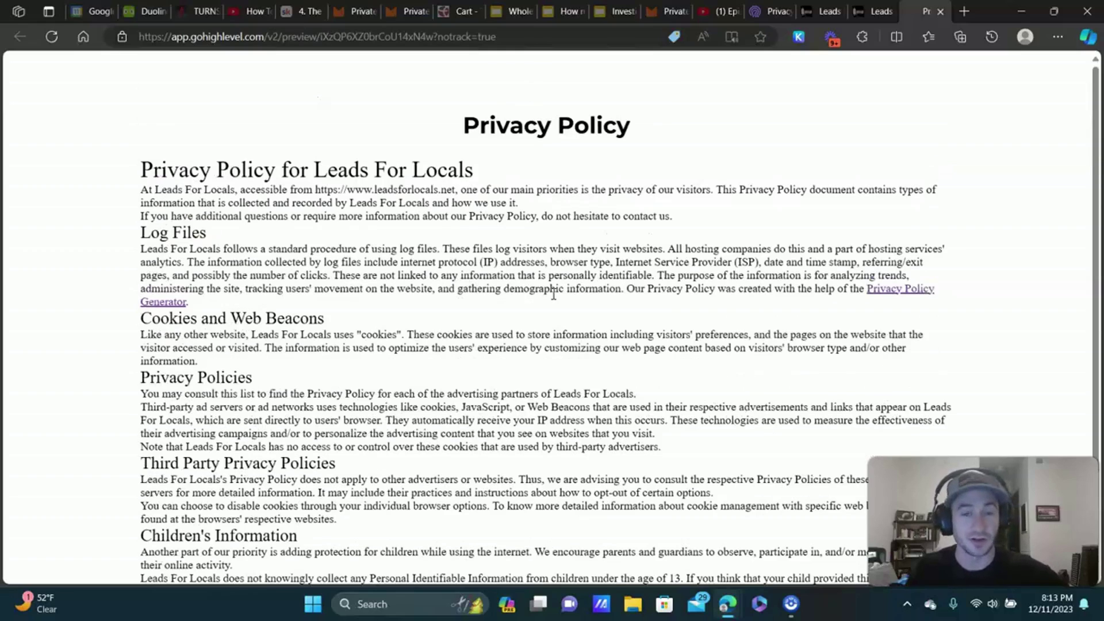
- Close the preview, delete all code from the custom block, and save again
{"action": "left_click", "coordinate": [943, 10]}
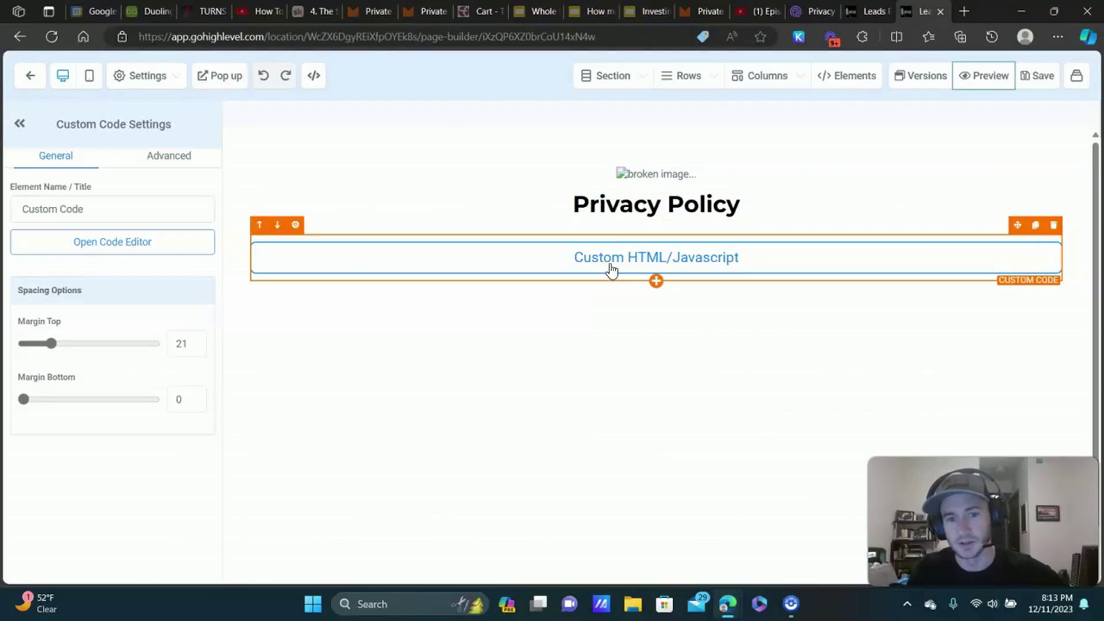
{"action": "left_click", "coordinate": [108, 248]}
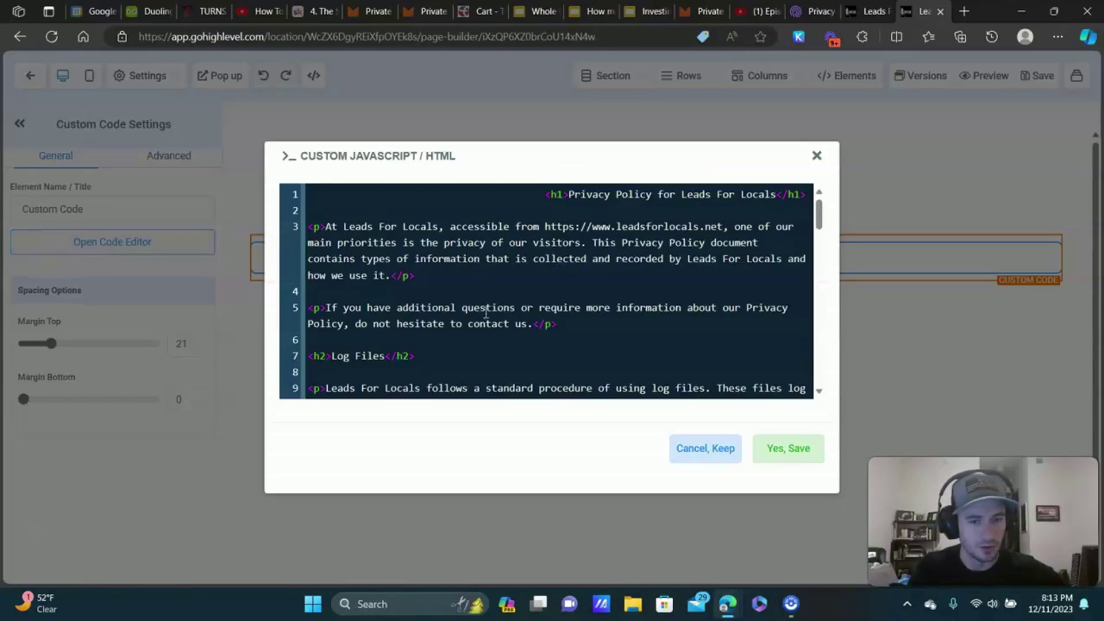
{"action": "left_click_drag", "start_coordinate": [312, 190], "coordinate": [650, 463]}
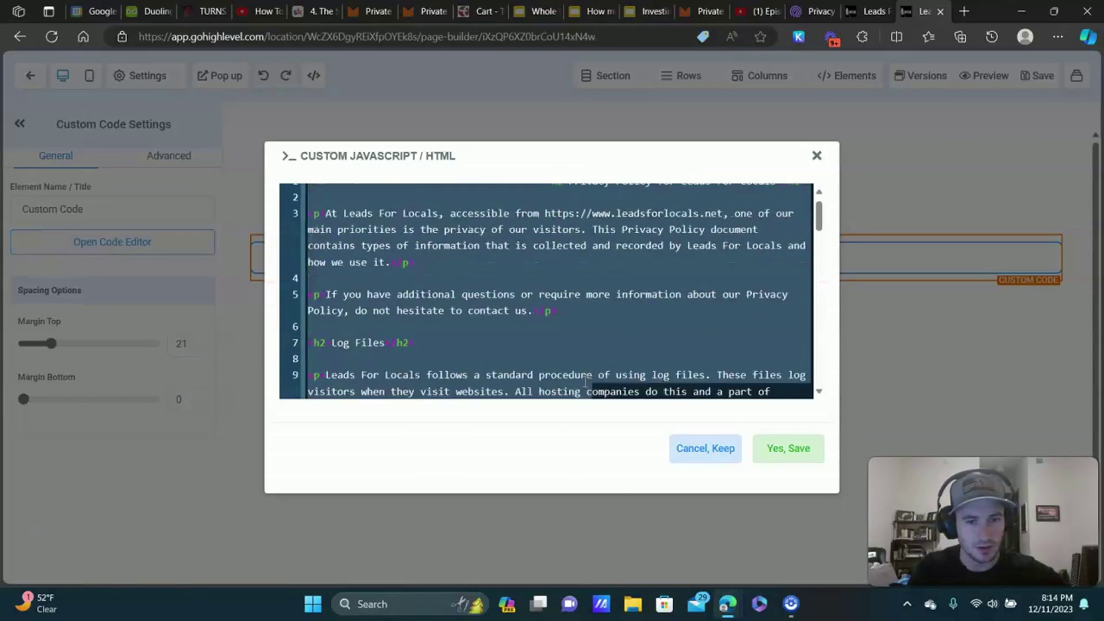
{"action": "key", "text": "BackSpace"}
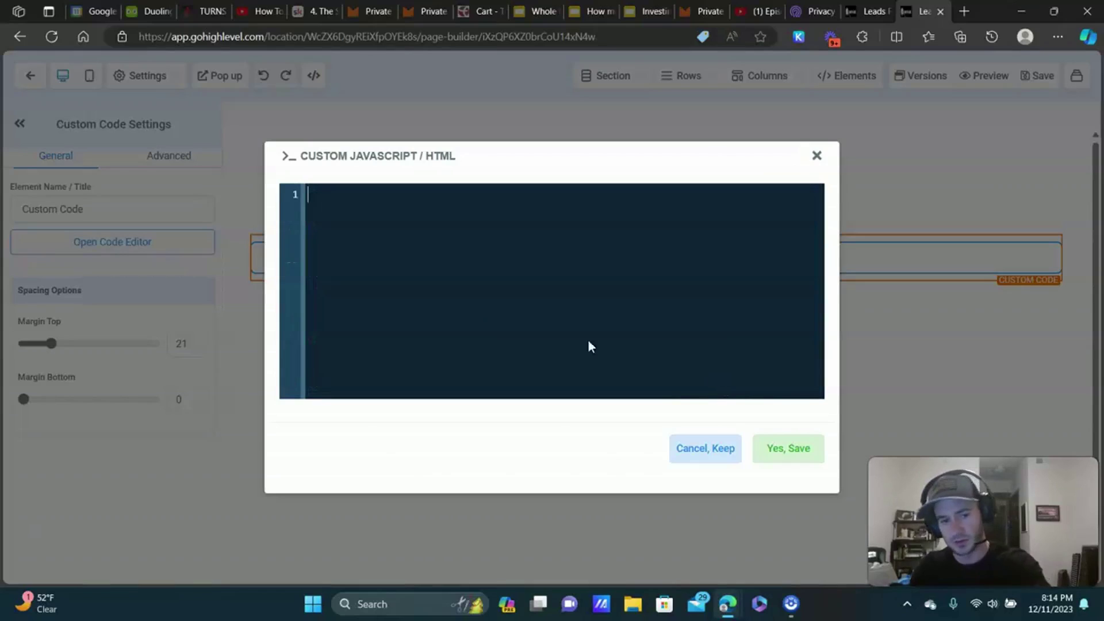
{"action": "left_click", "coordinate": [800, 454]}
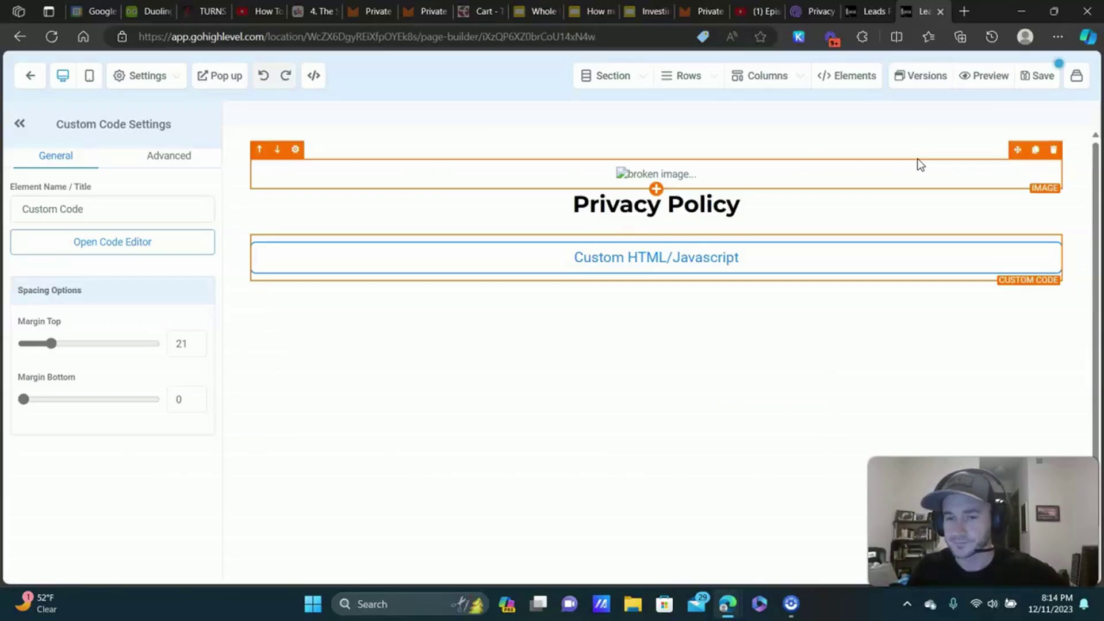
{"action": "left_click", "coordinate": [1043, 77]}
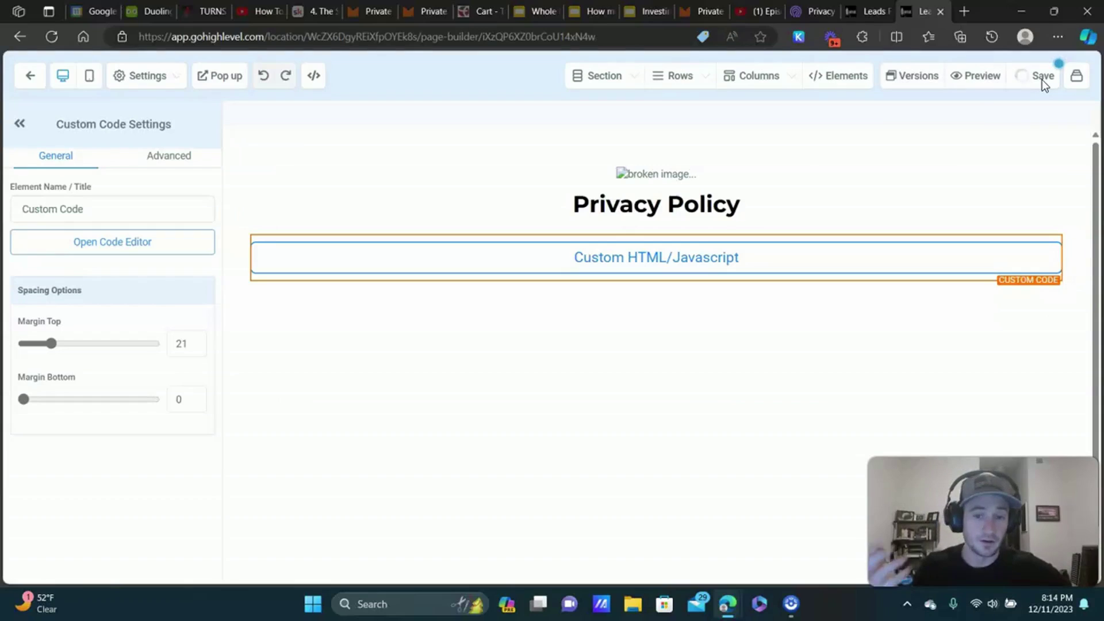
- Exit the builder and copy the Privacy Policy step's page URL
{"action": "left_click", "coordinate": [1076, 77]}
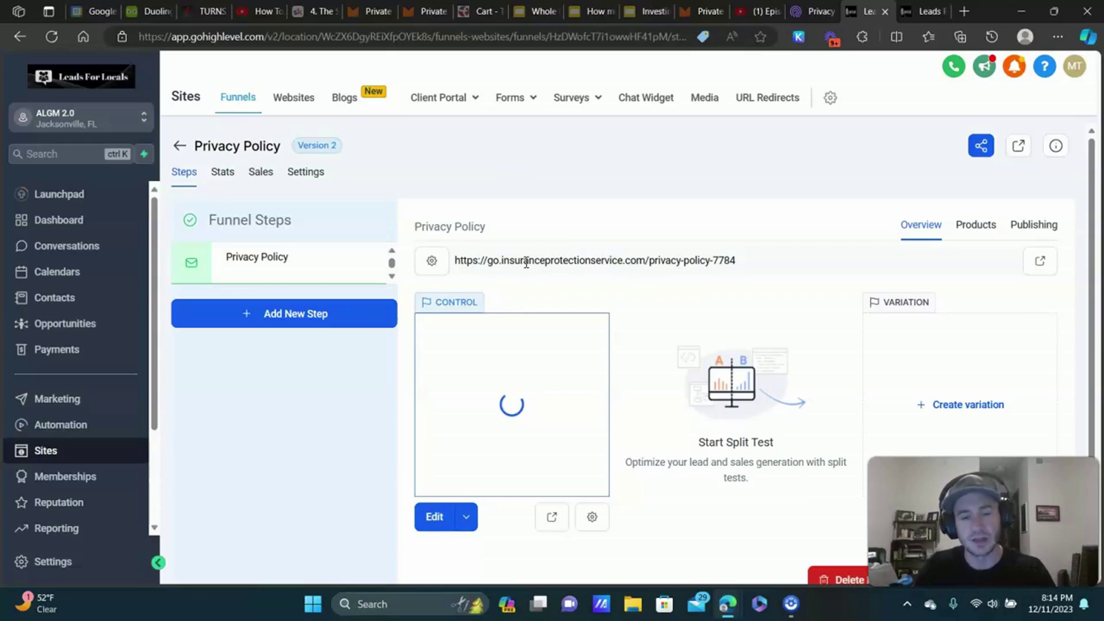
{"action": "triple_click", "coordinate": [602, 259]}
{"action": "right_click", "coordinate": [554, 260]}
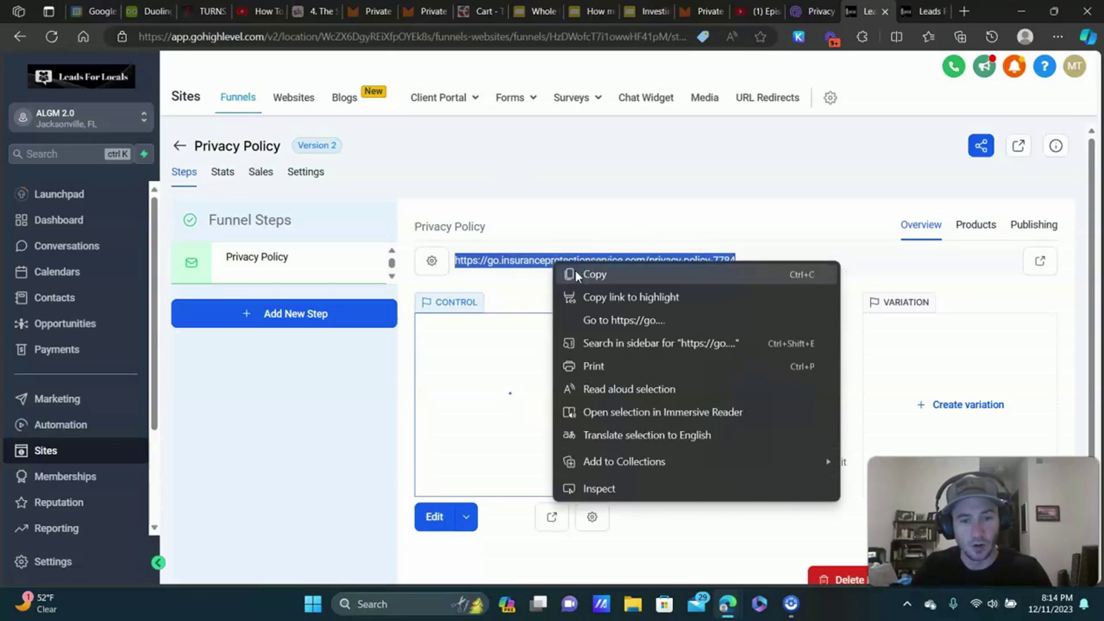
{"action": "left_click", "coordinate": [575, 274]}
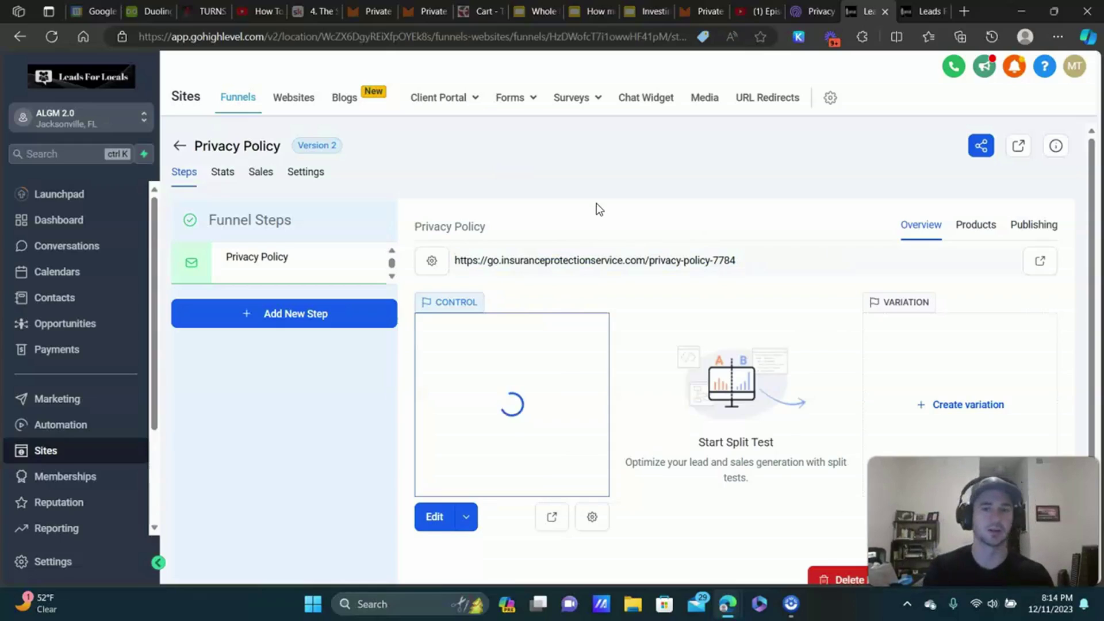